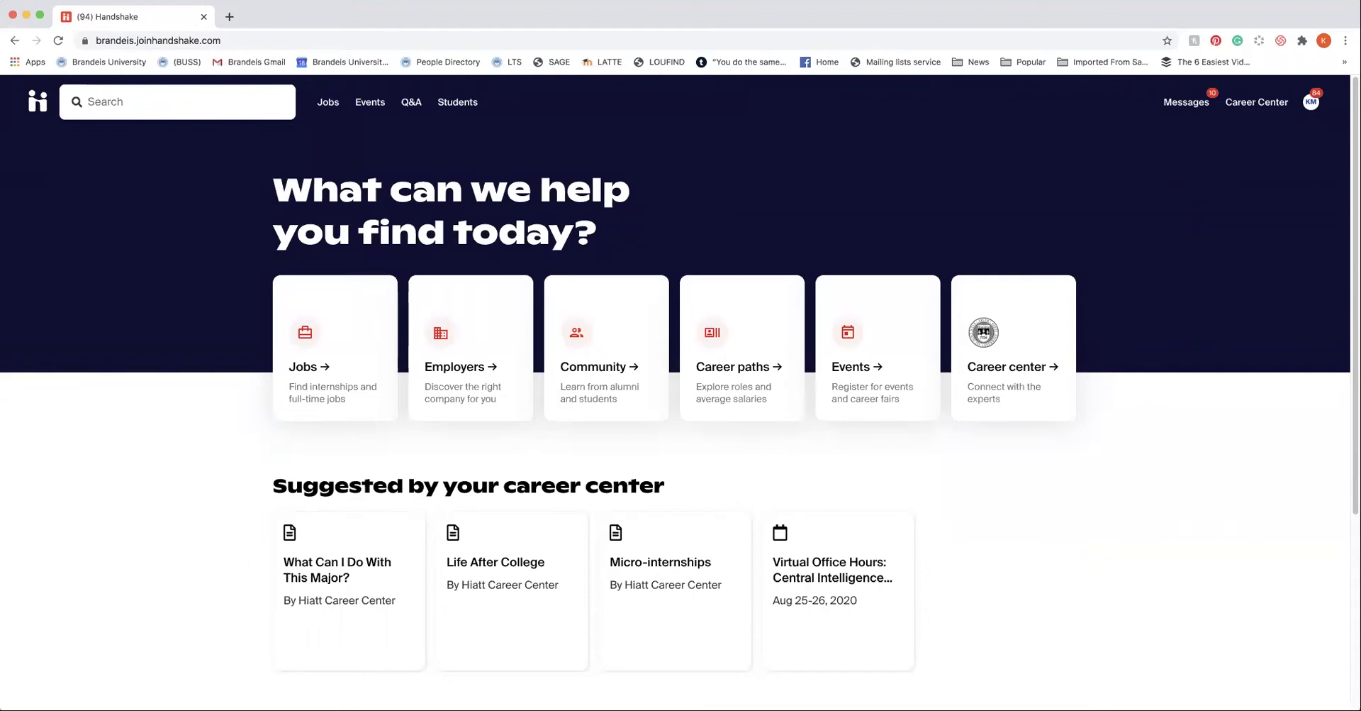
Filter Handshake events to career fairs and open the 2020 Hiatt Career Center Test Virtual Career Fair
left_click(864, 368)
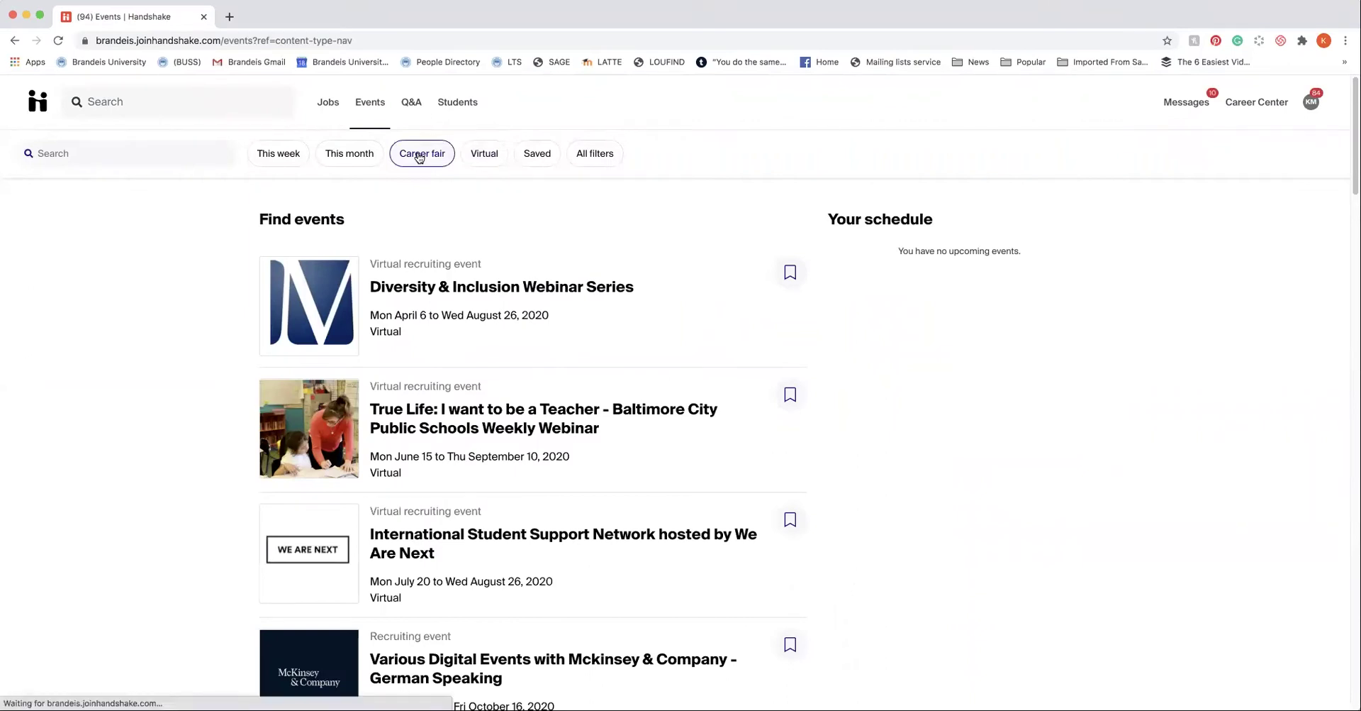
left_click(419, 156)
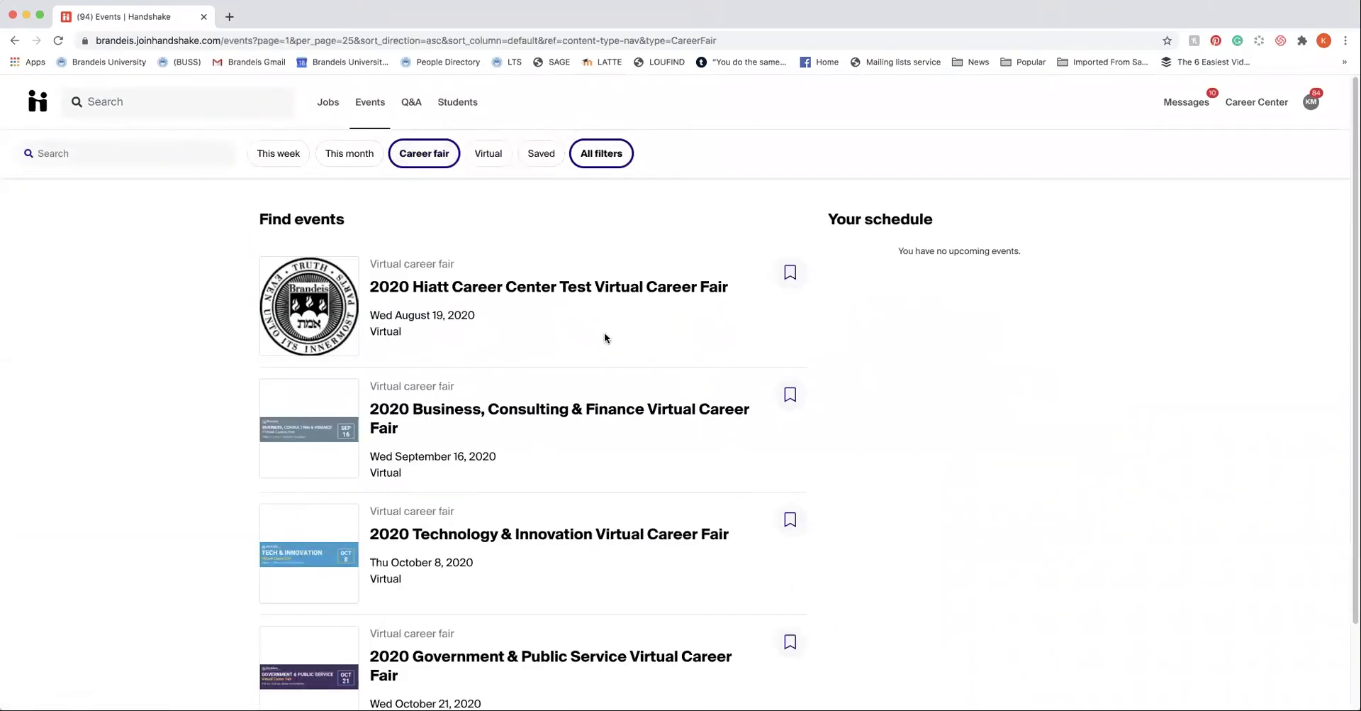
scroll(604, 338, "down", 2)
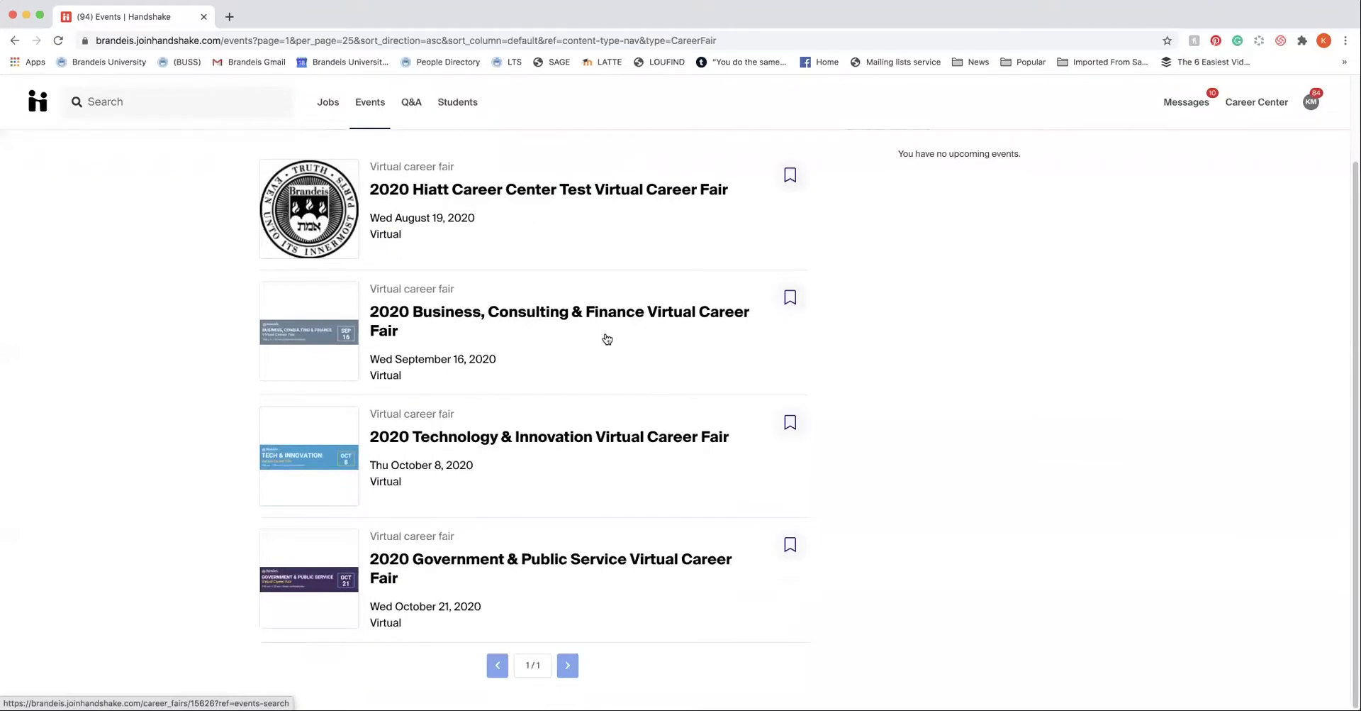
scroll(607, 338, "up", 2)
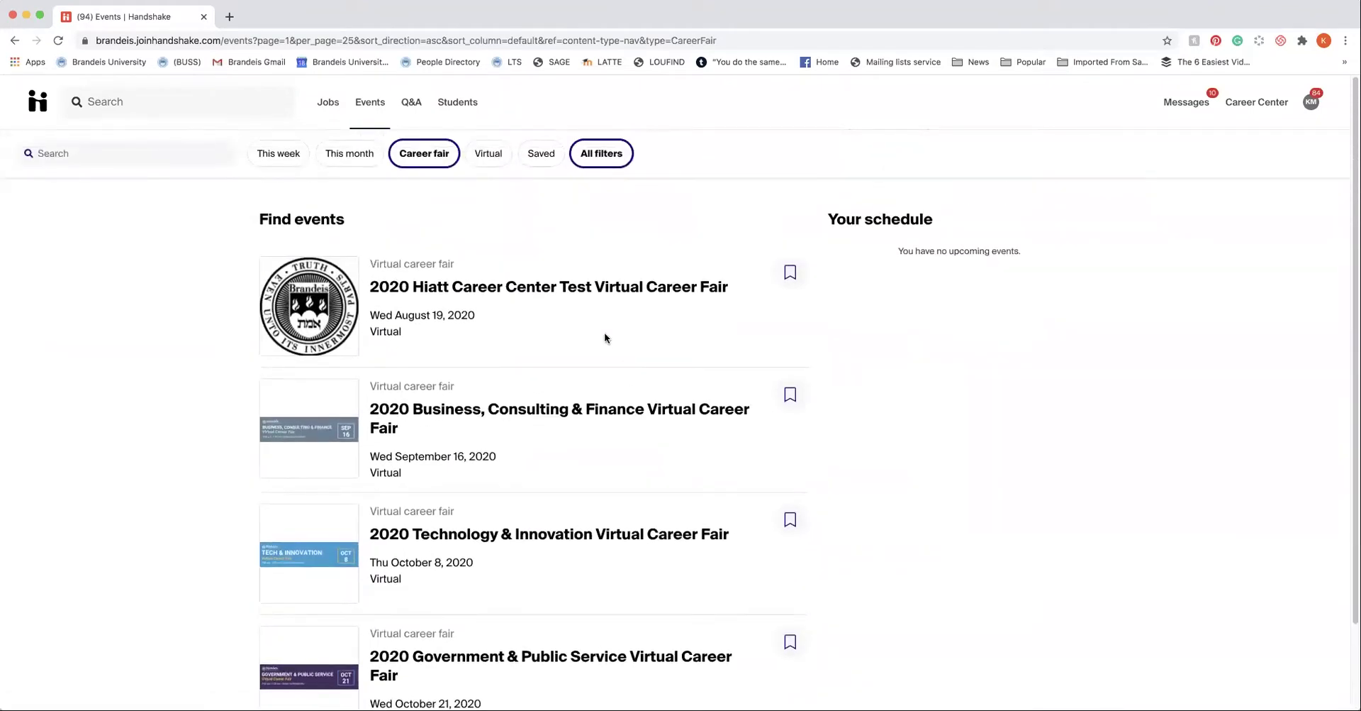
left_click(599, 291)
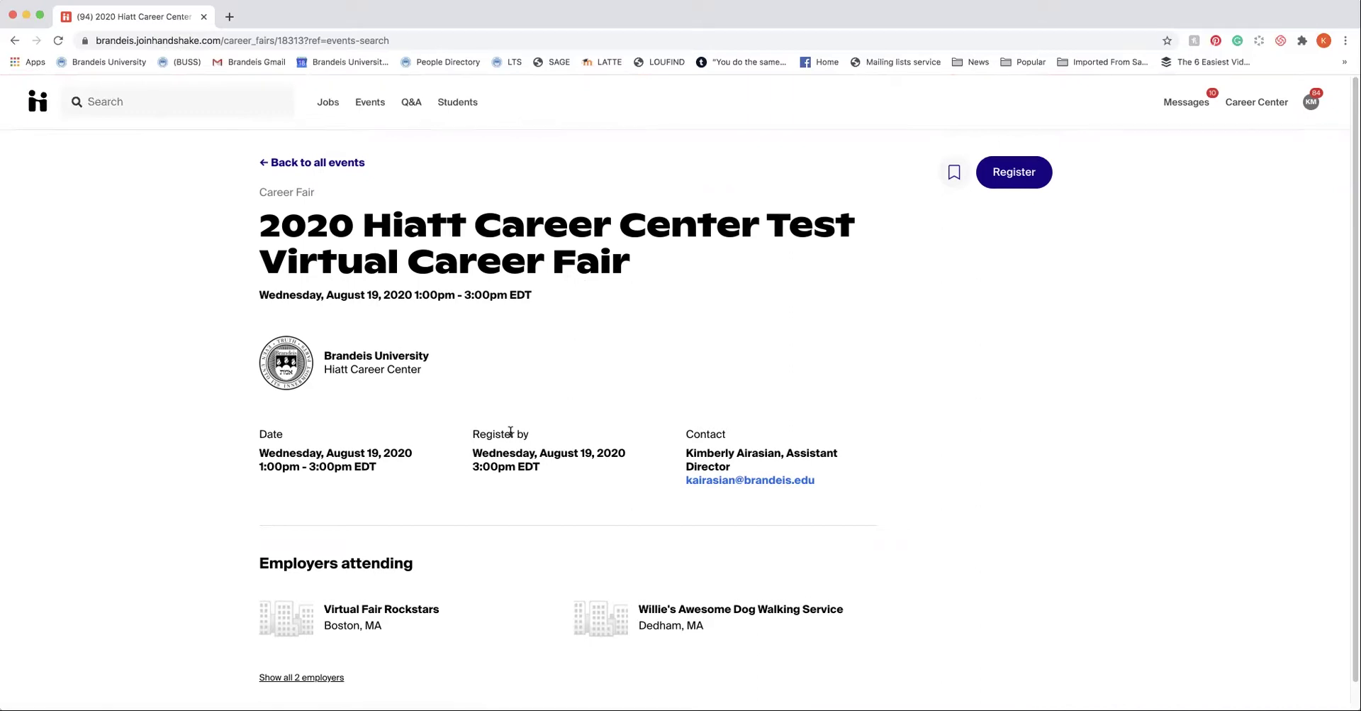
Sign up for the 2020 Hiatt virtual career fair and confirm the registration
left_click(1013, 184)
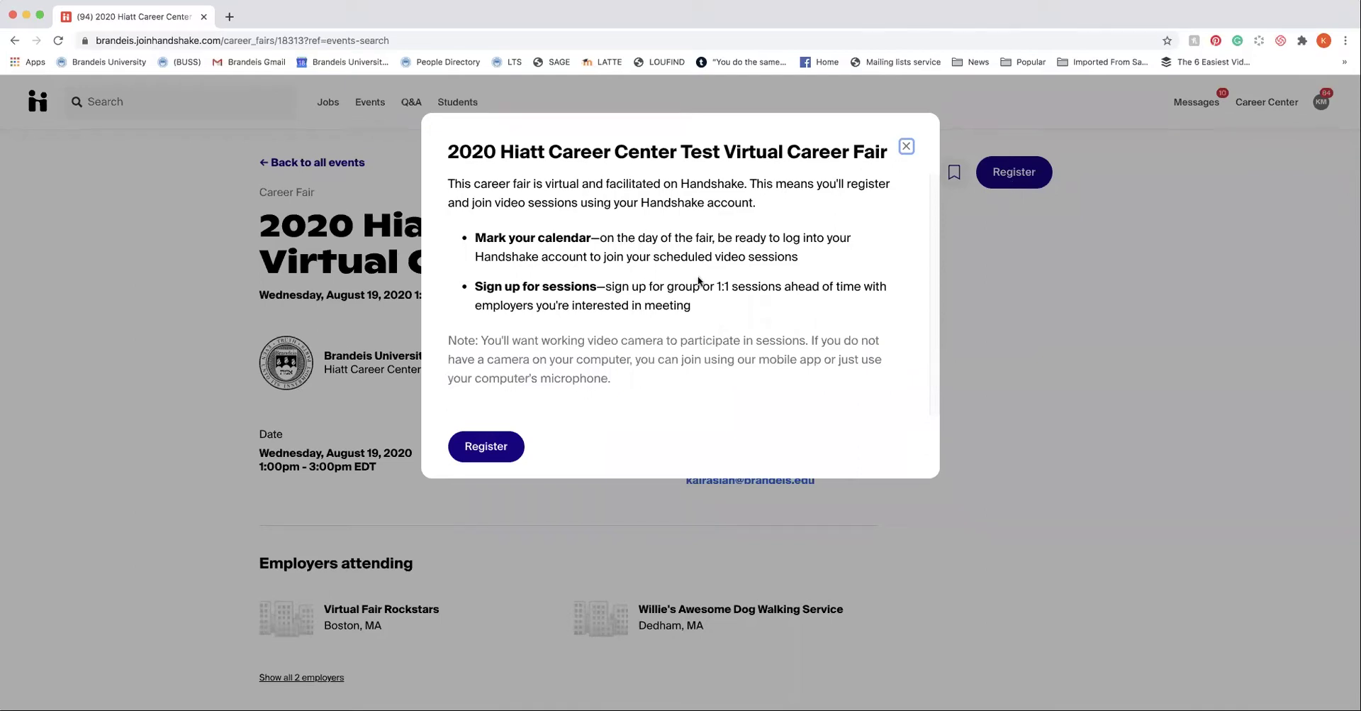
left_click(497, 458)
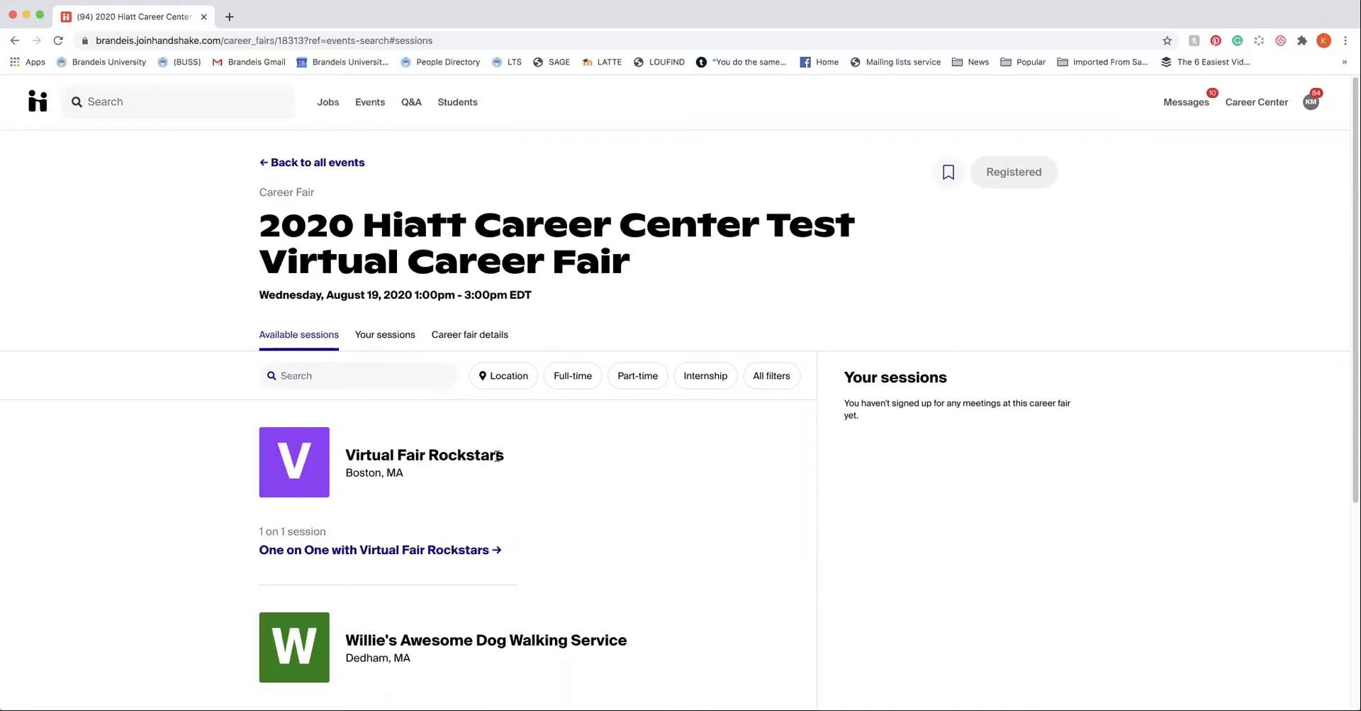
Return to the Handshake home page and open the Events listing to find the registered fair
left_click(38, 107)
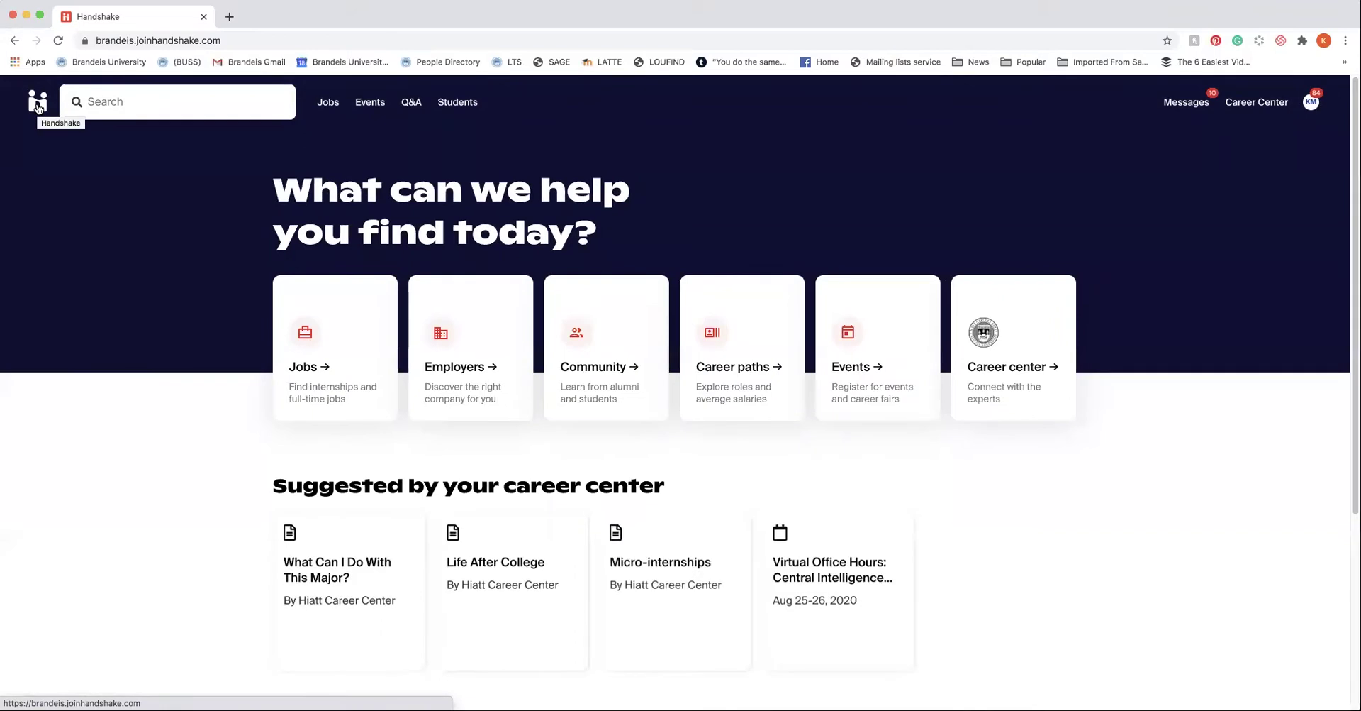
left_click(856, 370)
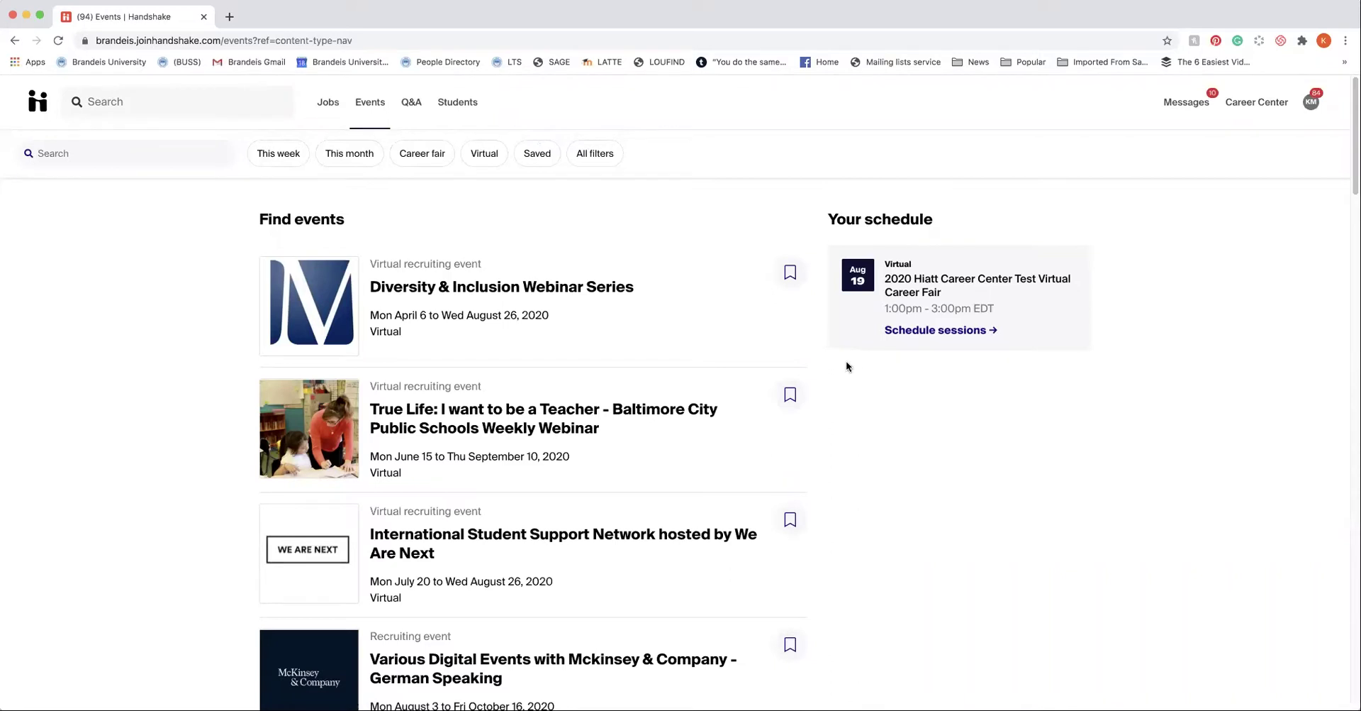
Open the registered Hiatt fair's sessions page and scroll through its available employer sessions
left_click(919, 338)
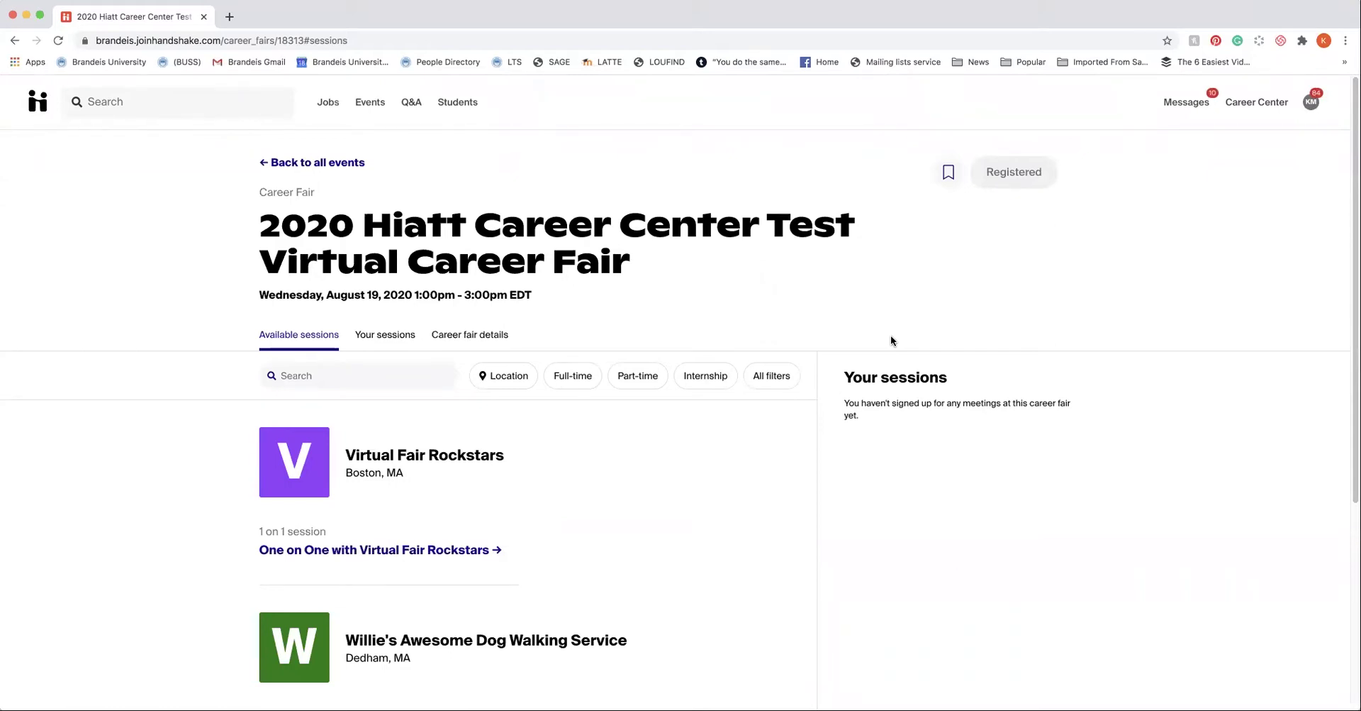
scroll(891, 339, "down", 3)
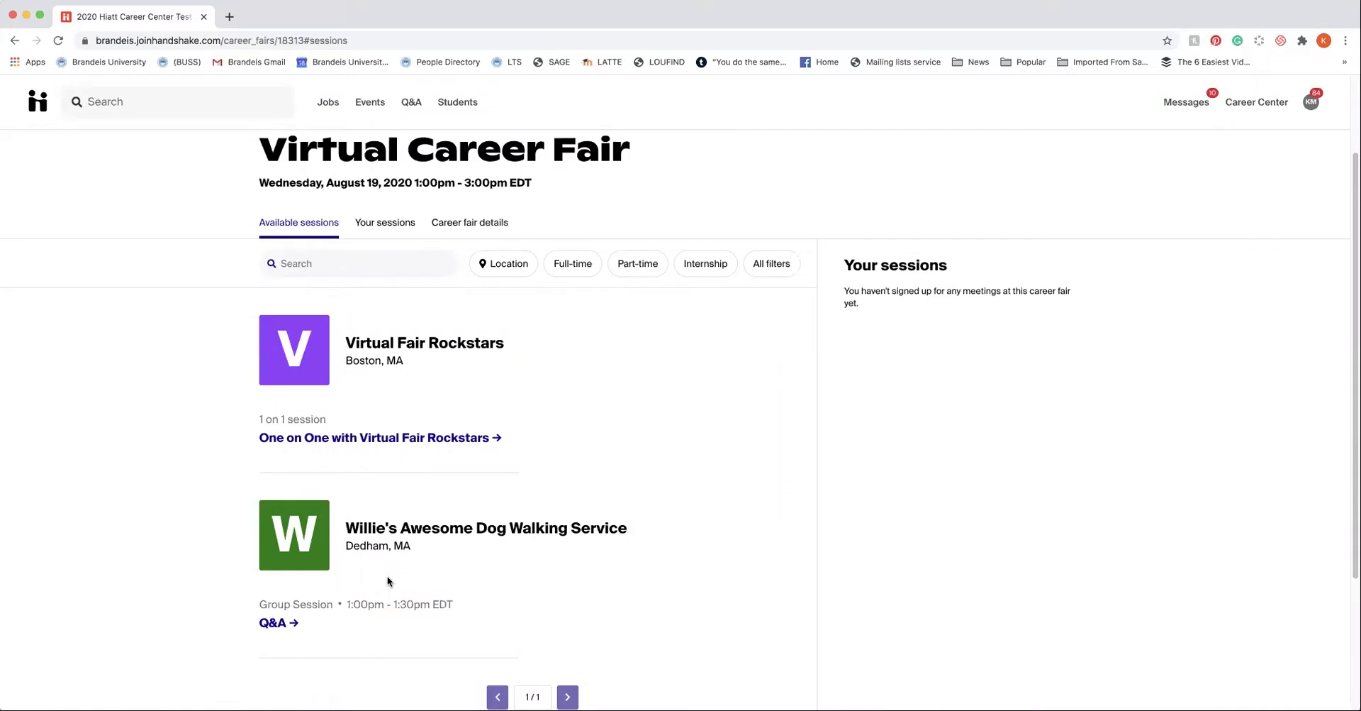
Book the 1:00pm EDT time slot for the Virtual Fair Rockstars one-on-one
left_click(407, 443)
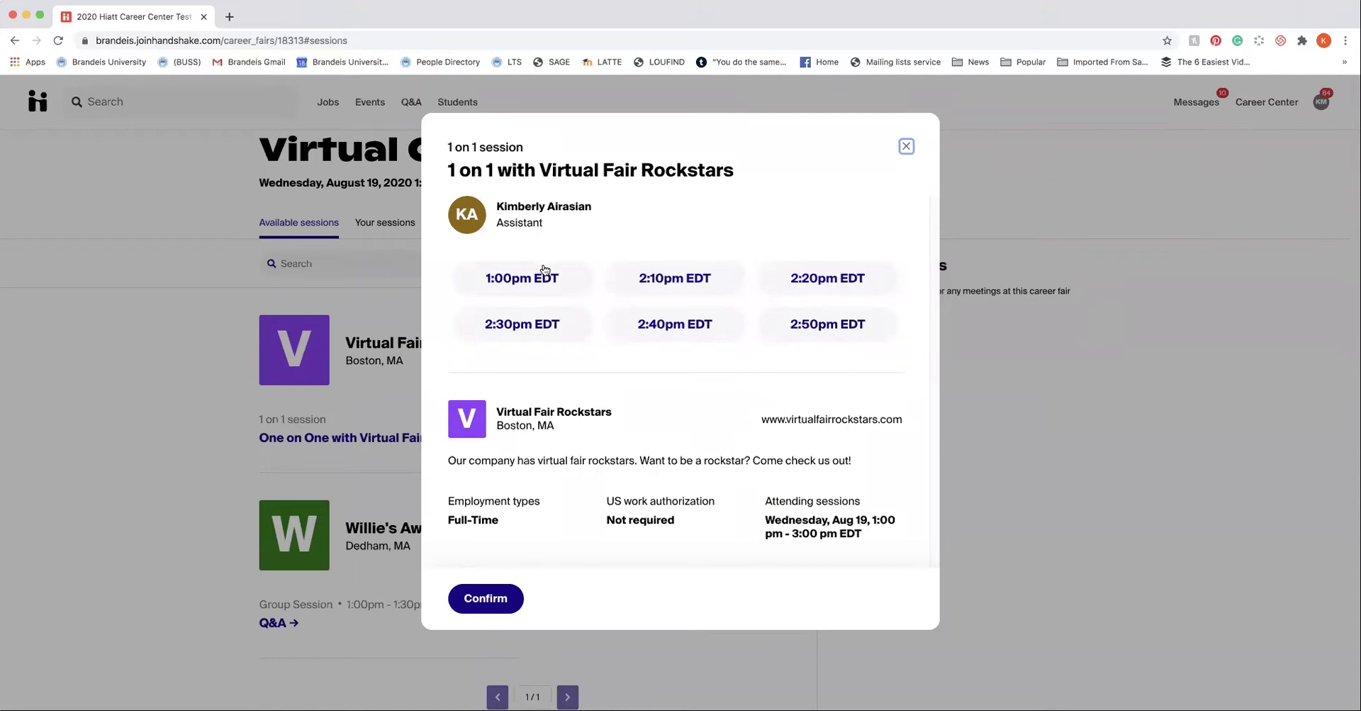
left_click(545, 280)
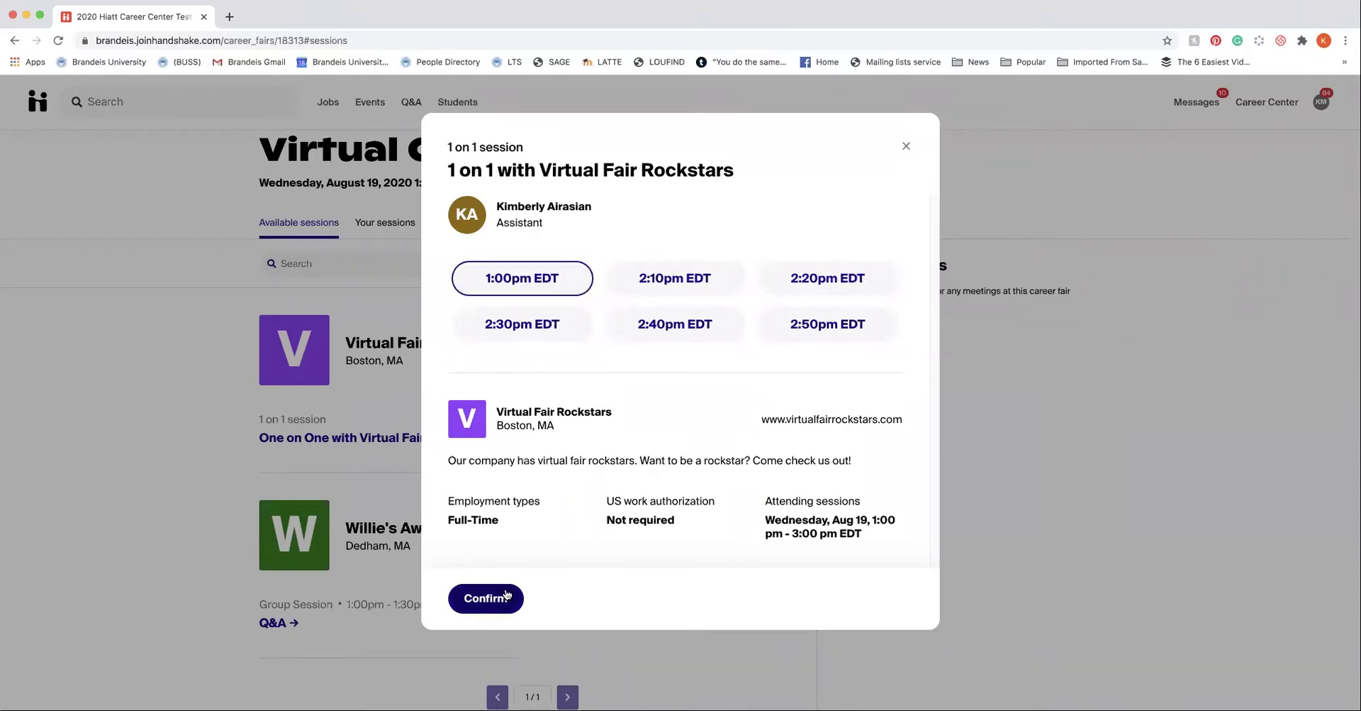
left_click(507, 595)
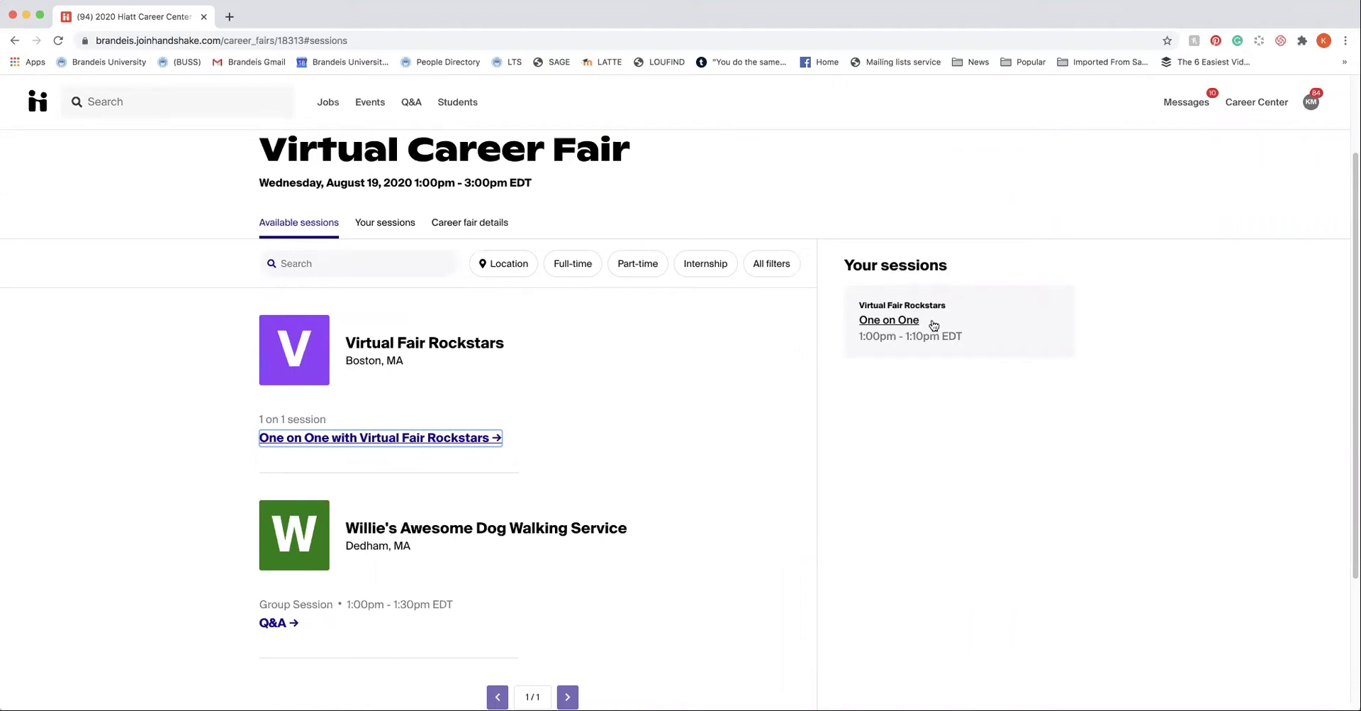
left_click(903, 325)
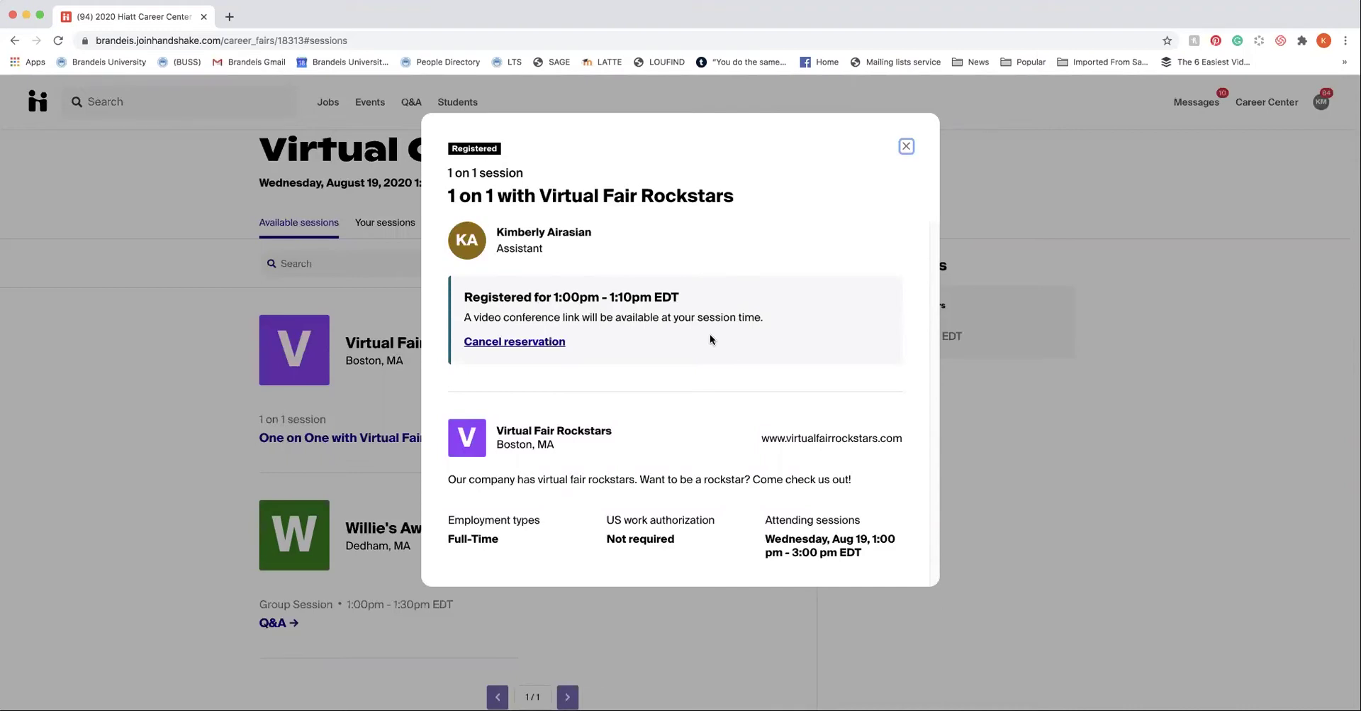
key("Escape")
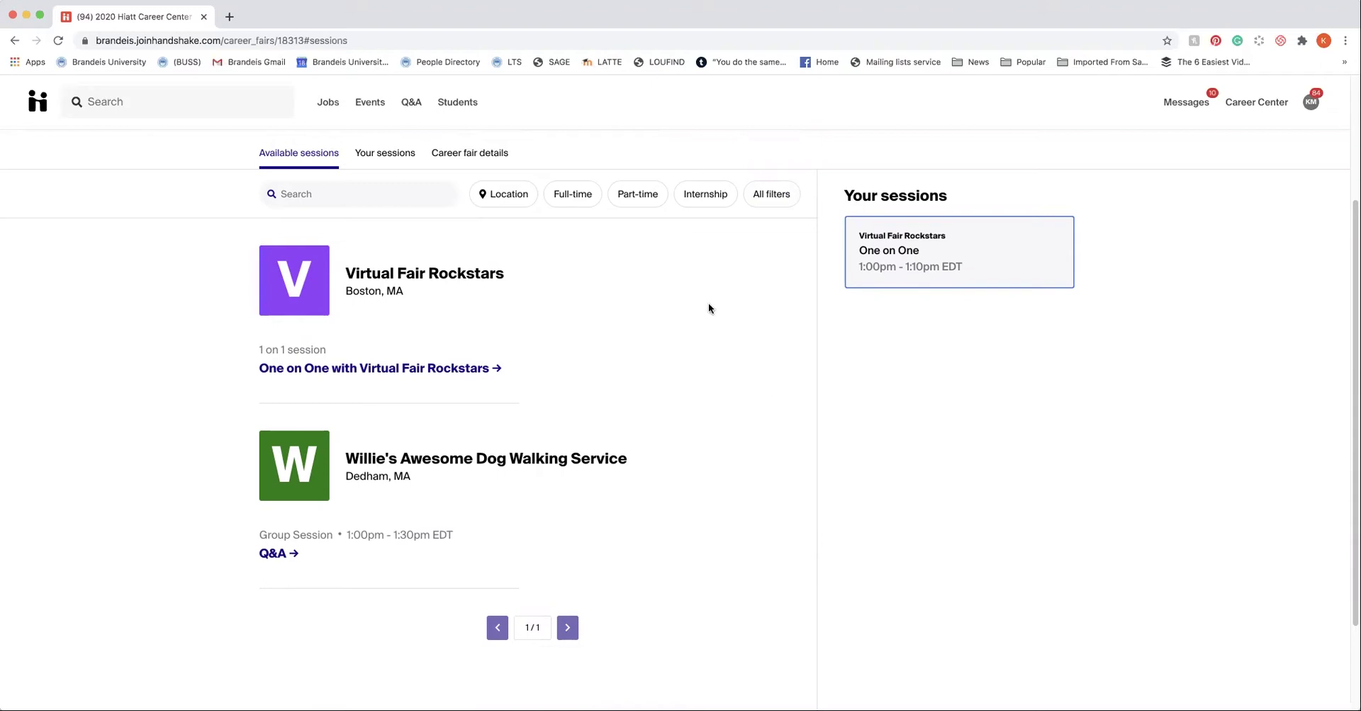
View the details of the dog-walking company's Q&A group session
left_click(285, 560)
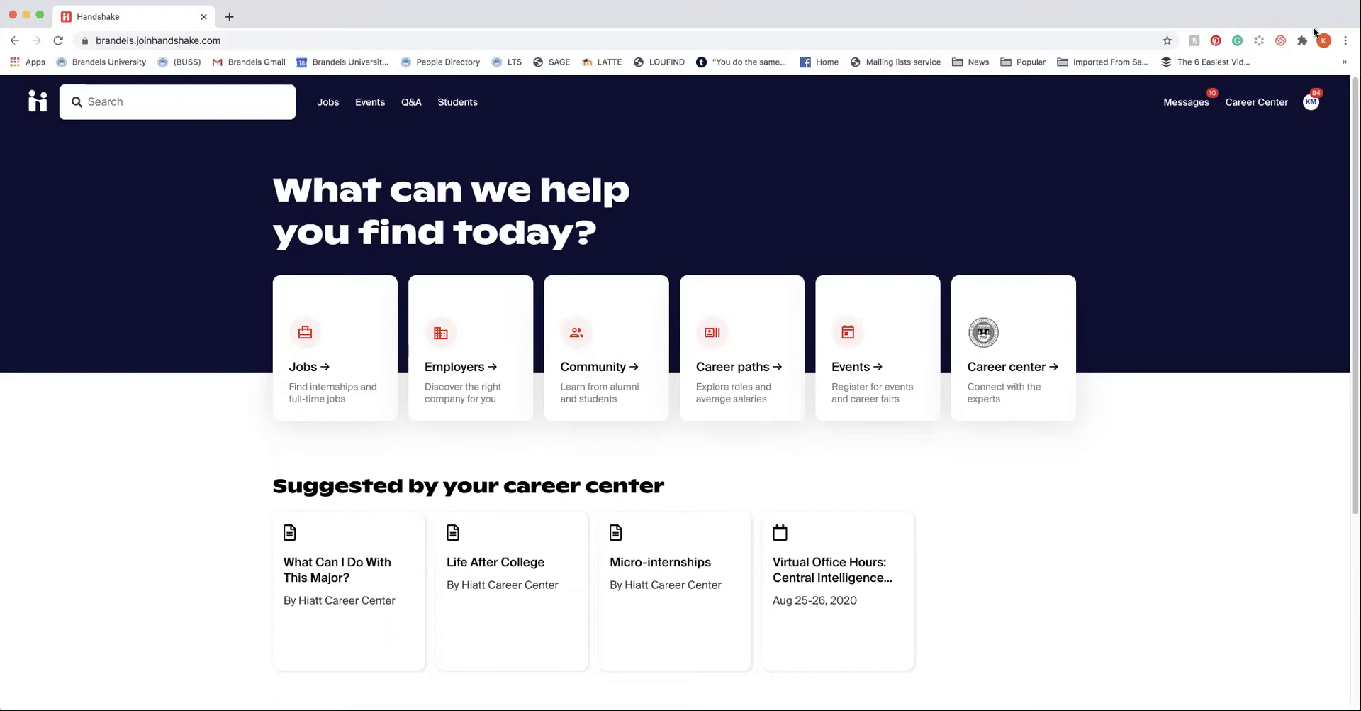
Open Settings & Privacy from the profile menu and scroll down the account page
left_click(1311, 103)
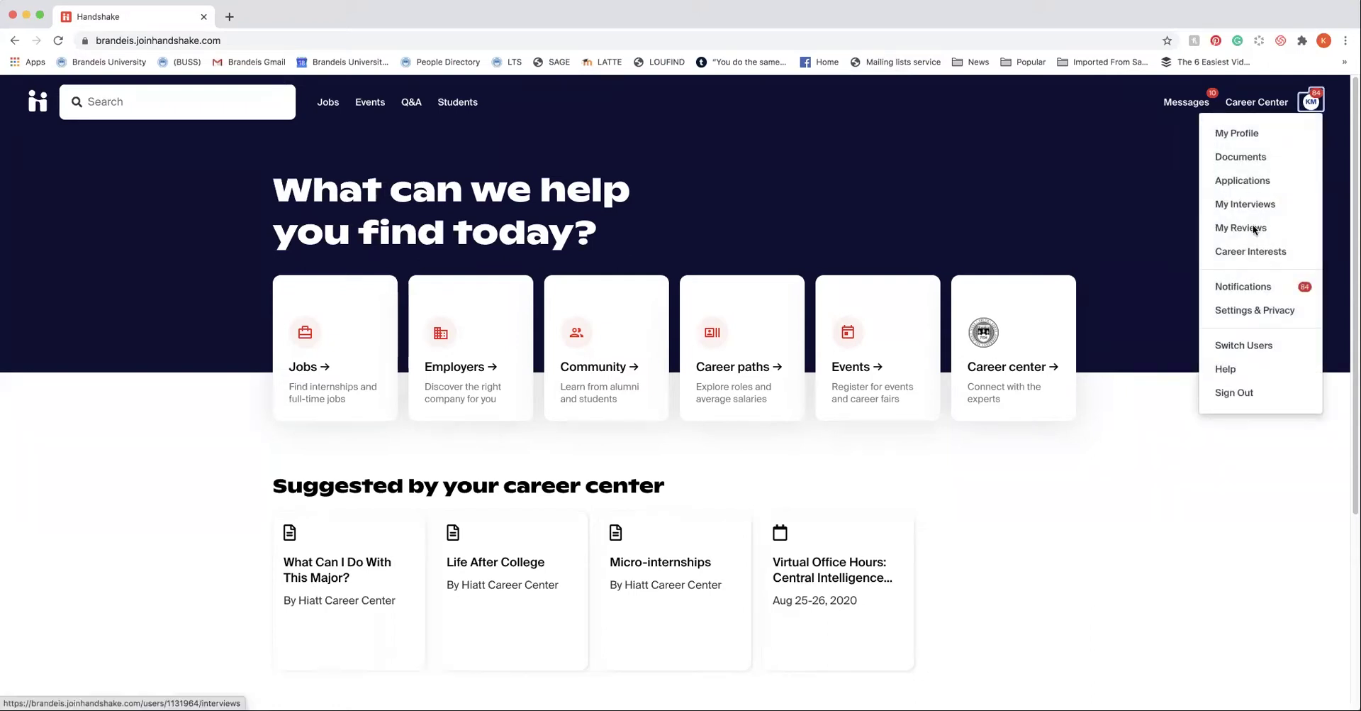
left_click(1237, 312)
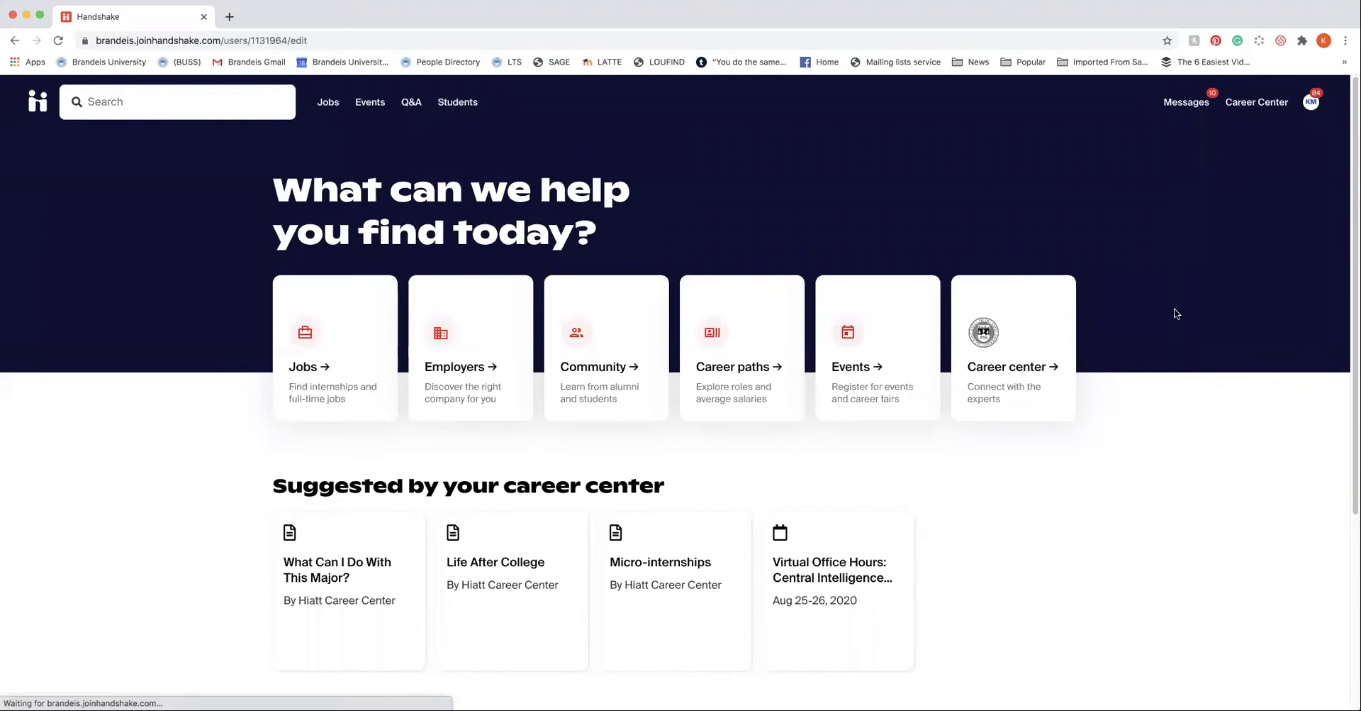
scroll(1145, 311, "down", 1)
scroll(1144, 311, "down", 2)
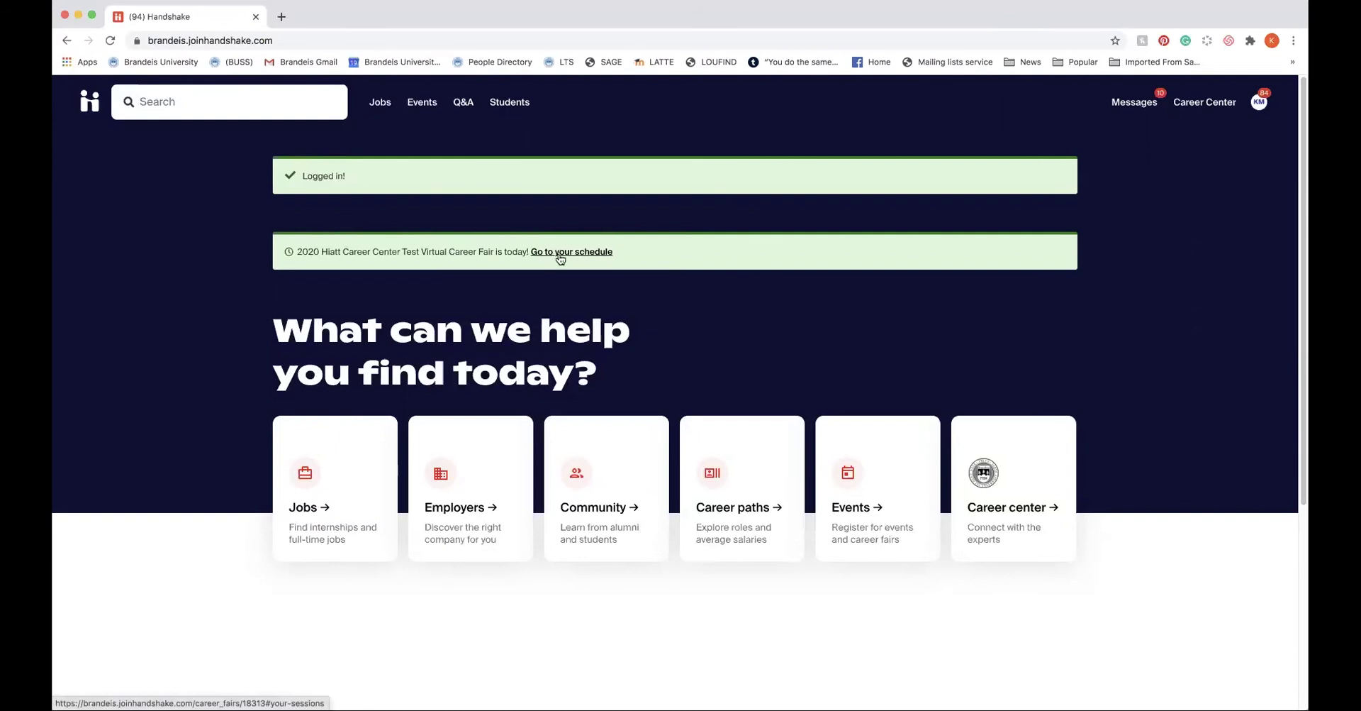
Go to your schedule for today's Hiatt career fair from the green home page banner
left_click(560, 256)
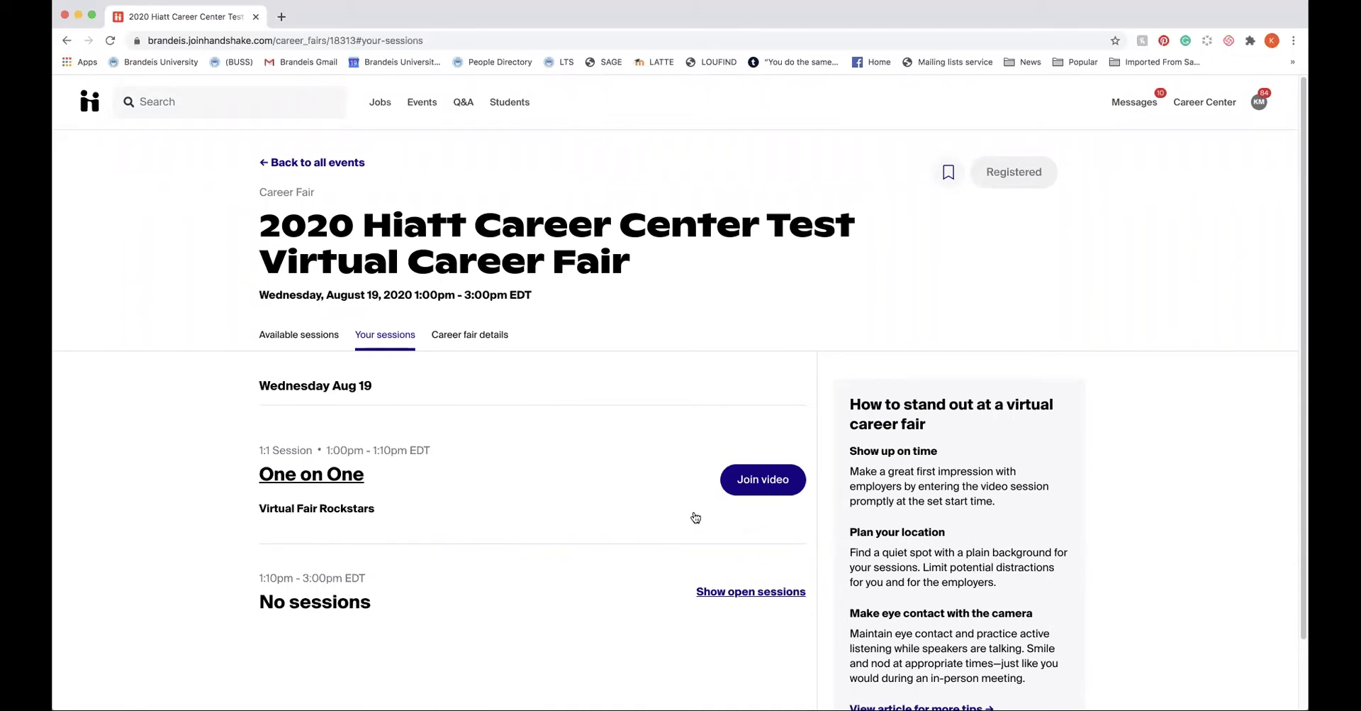
Open the One on One video preview with the camera back on and microphone unmuted
left_click(746, 493)
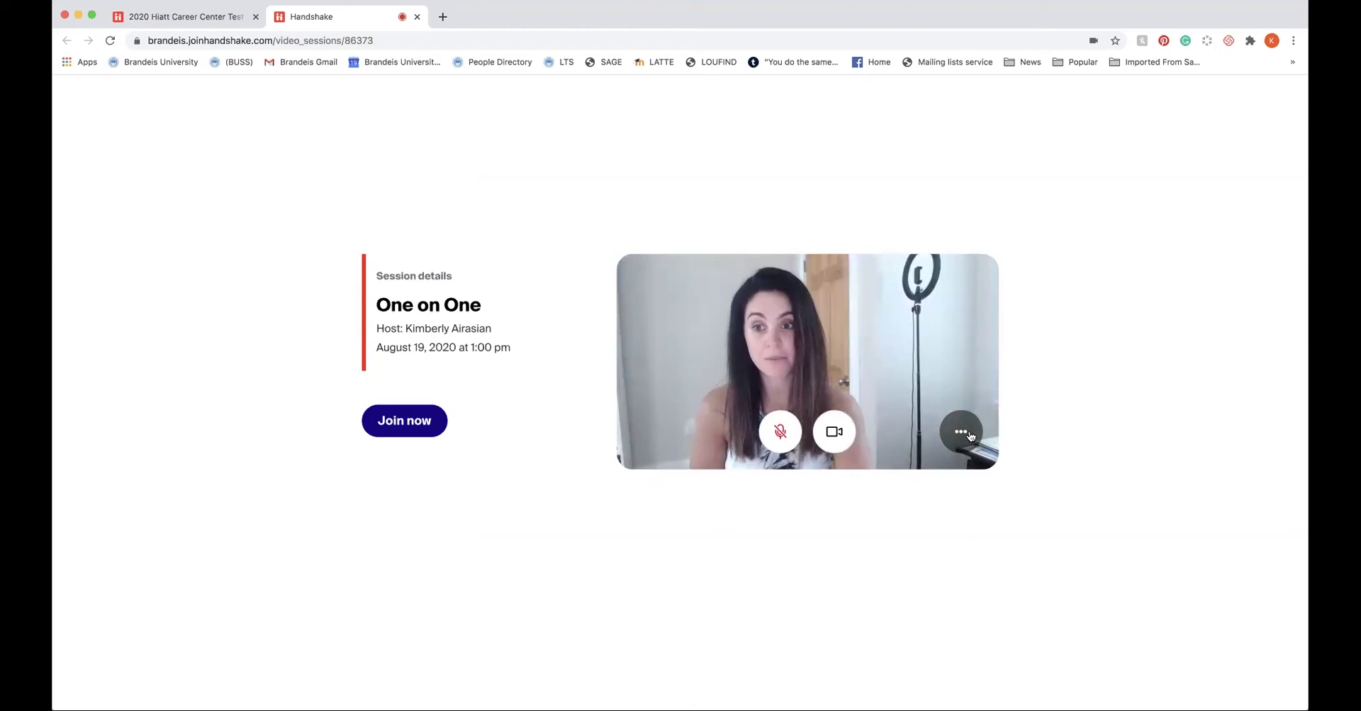
left_click(962, 431)
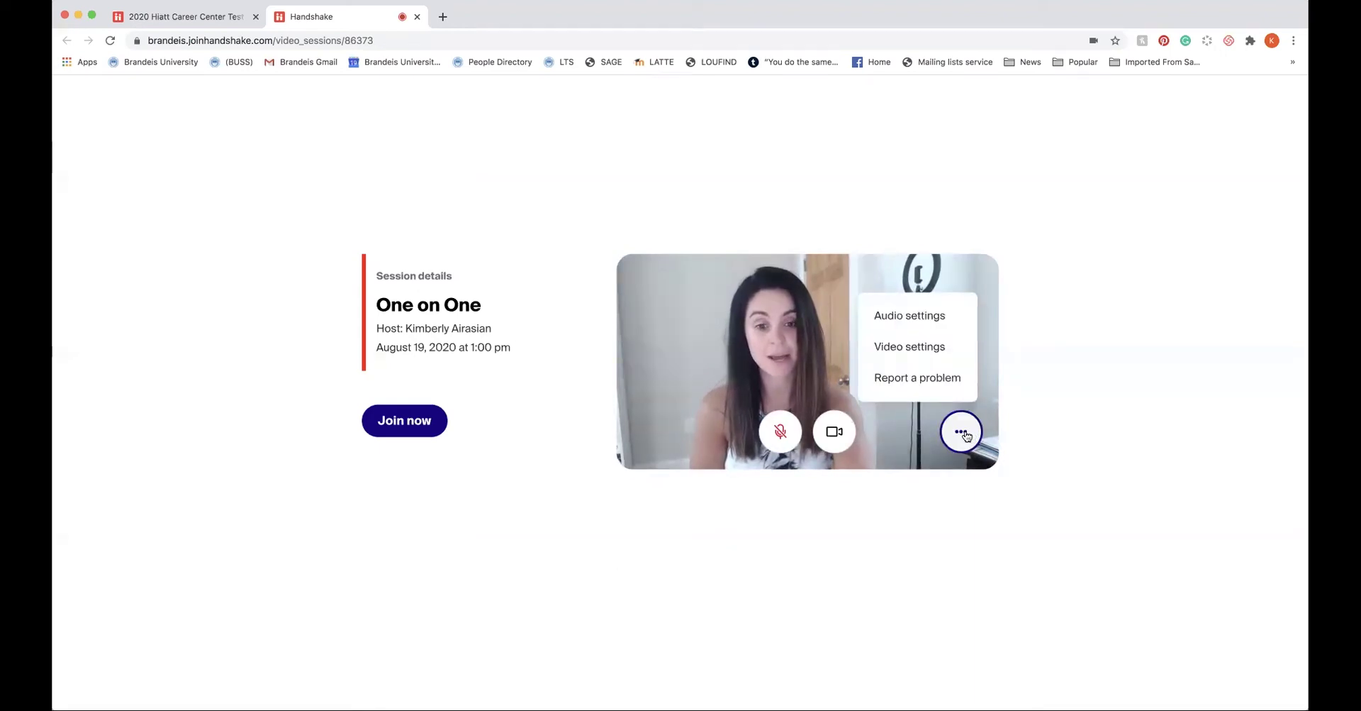
left_click(961, 432)
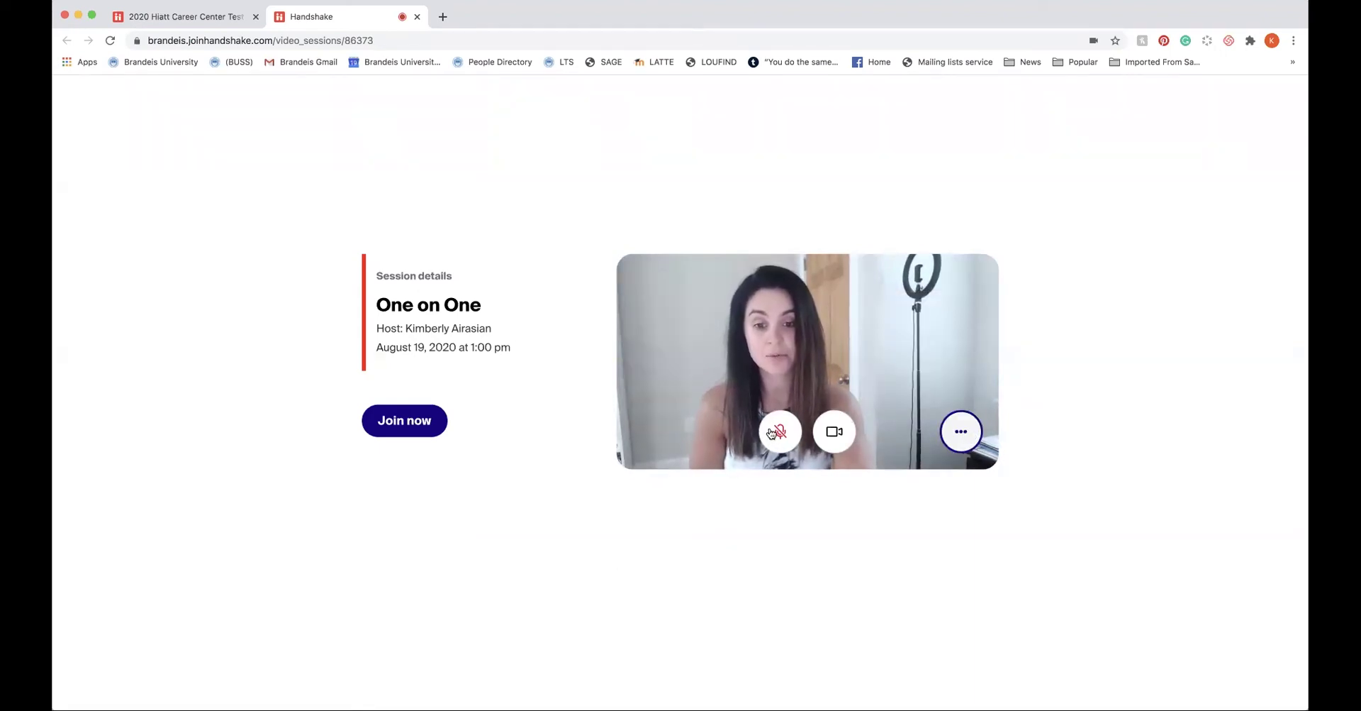
left_click(824, 432)
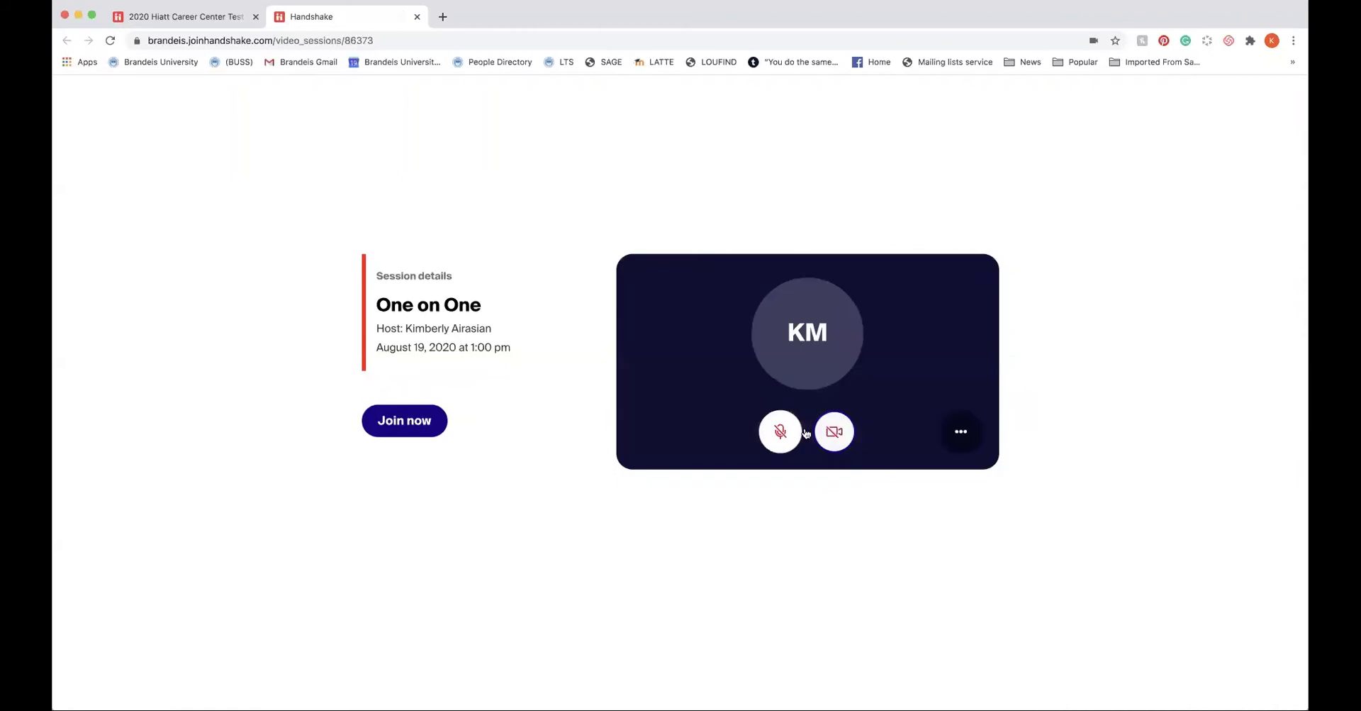
left_click(824, 431)
left_click(778, 434)
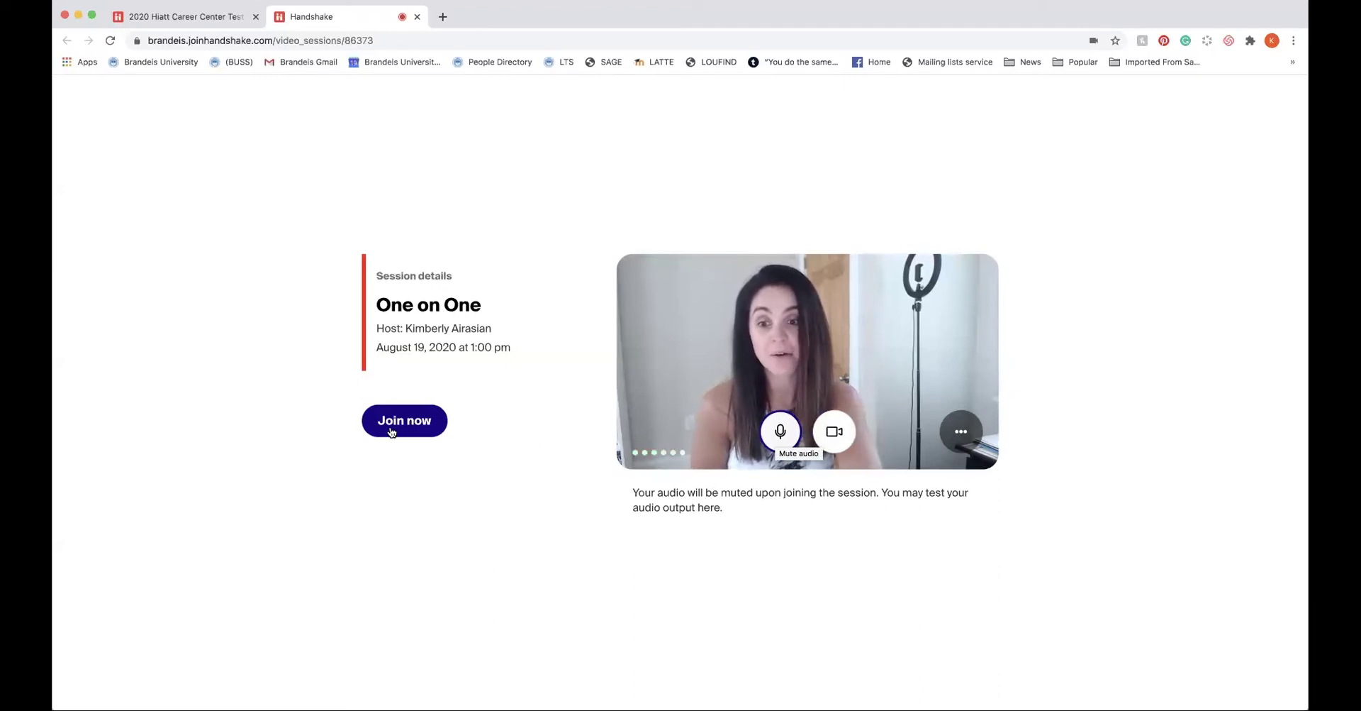
Join the live One on One session, unmute the microphone, and turn the camera off and on
left_click(391, 431)
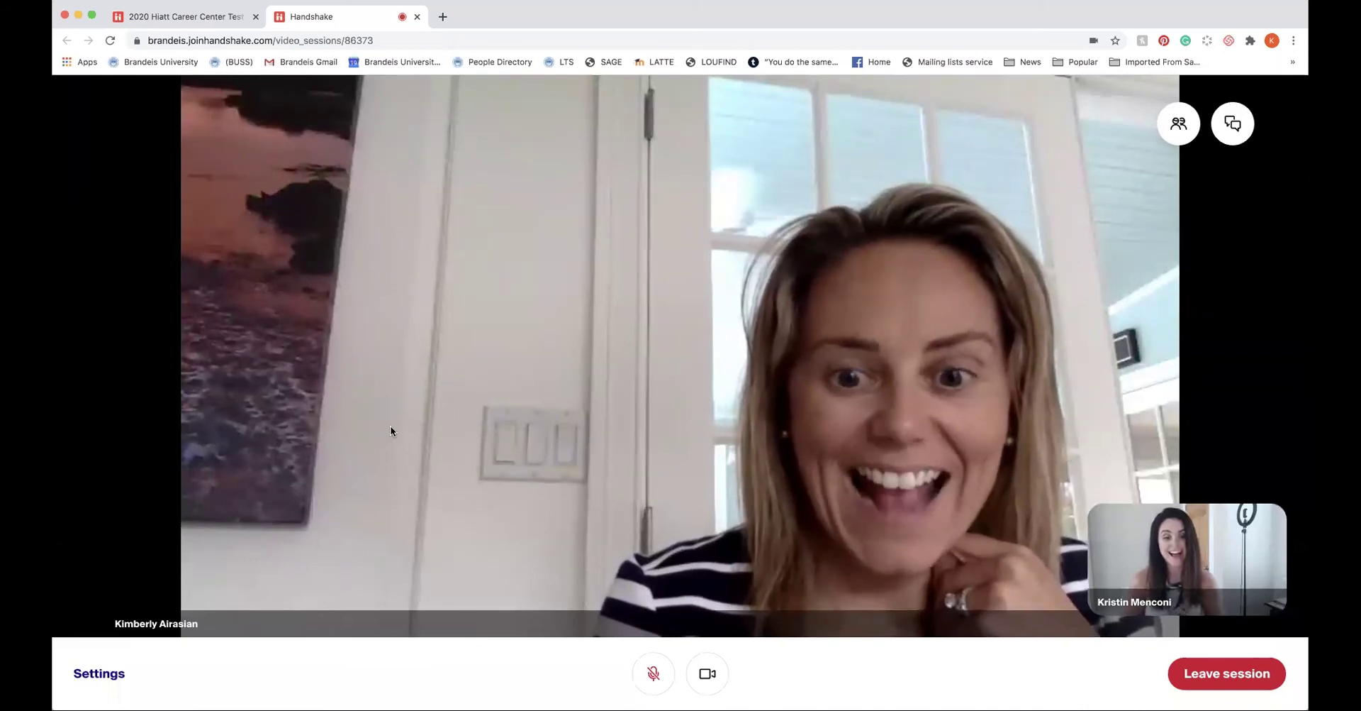
left_click(653, 673)
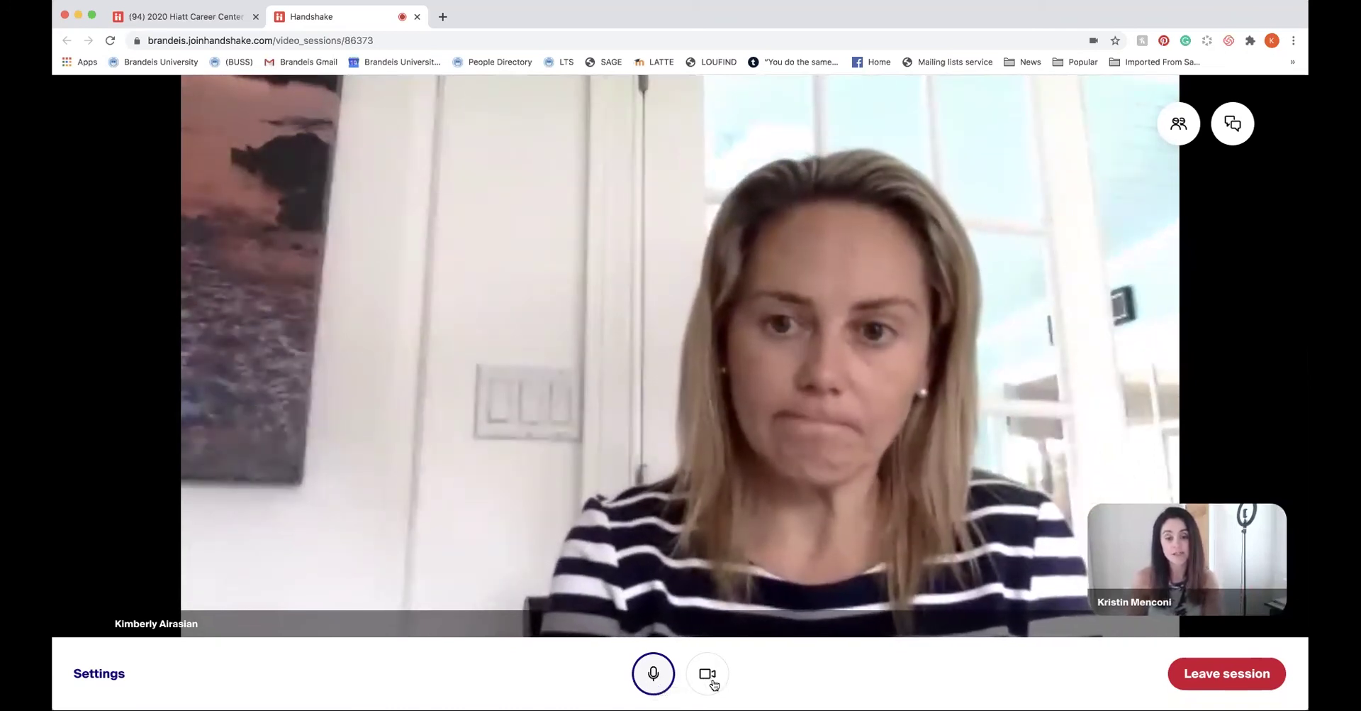
left_click(712, 681)
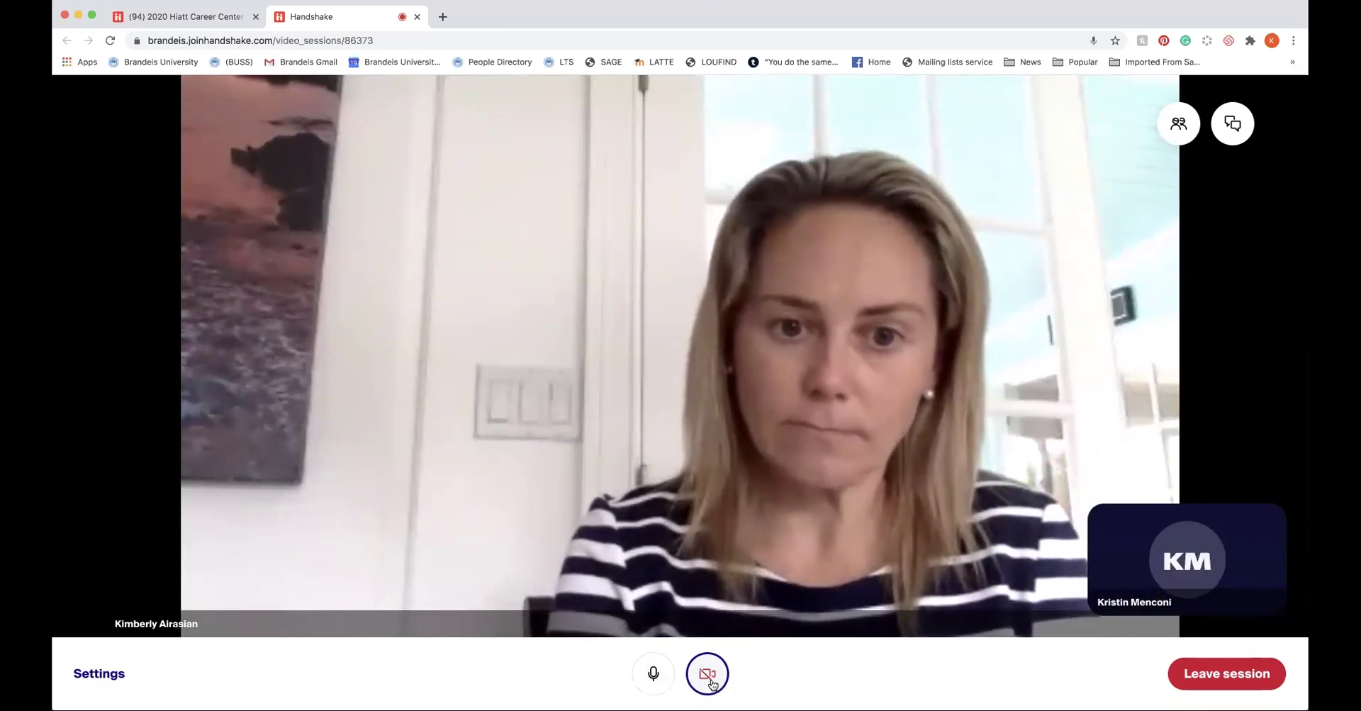
left_click(711, 679)
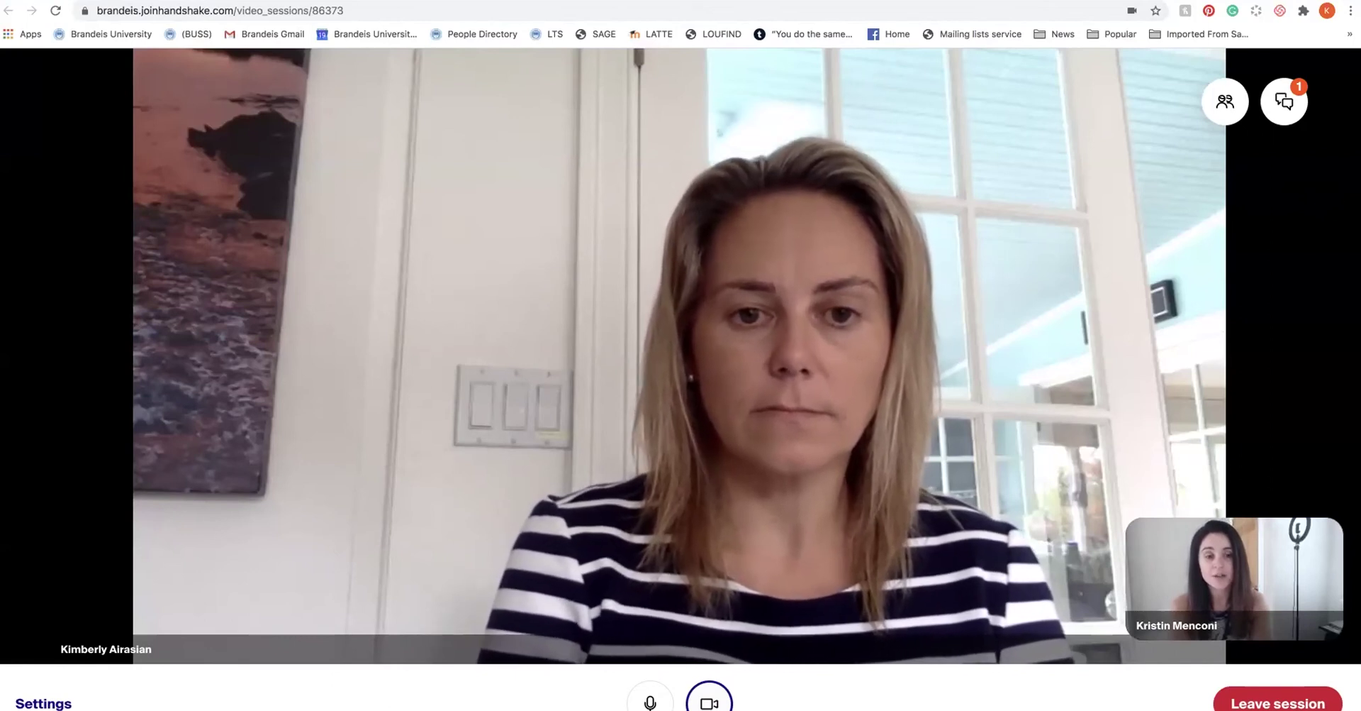
After checking participants, send the host a chat greeting introducing yourself by name, then close the chat
left_click(1231, 112)
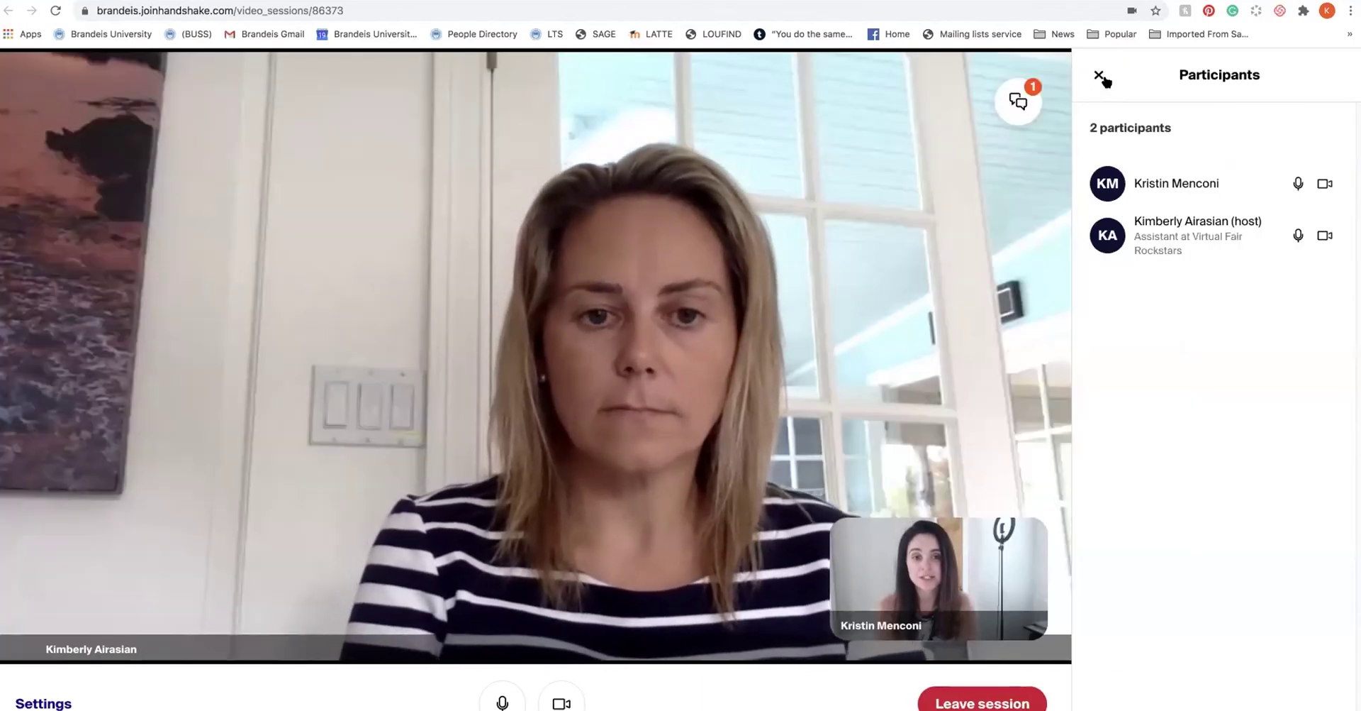
left_click(1100, 75)
left_click(1285, 103)
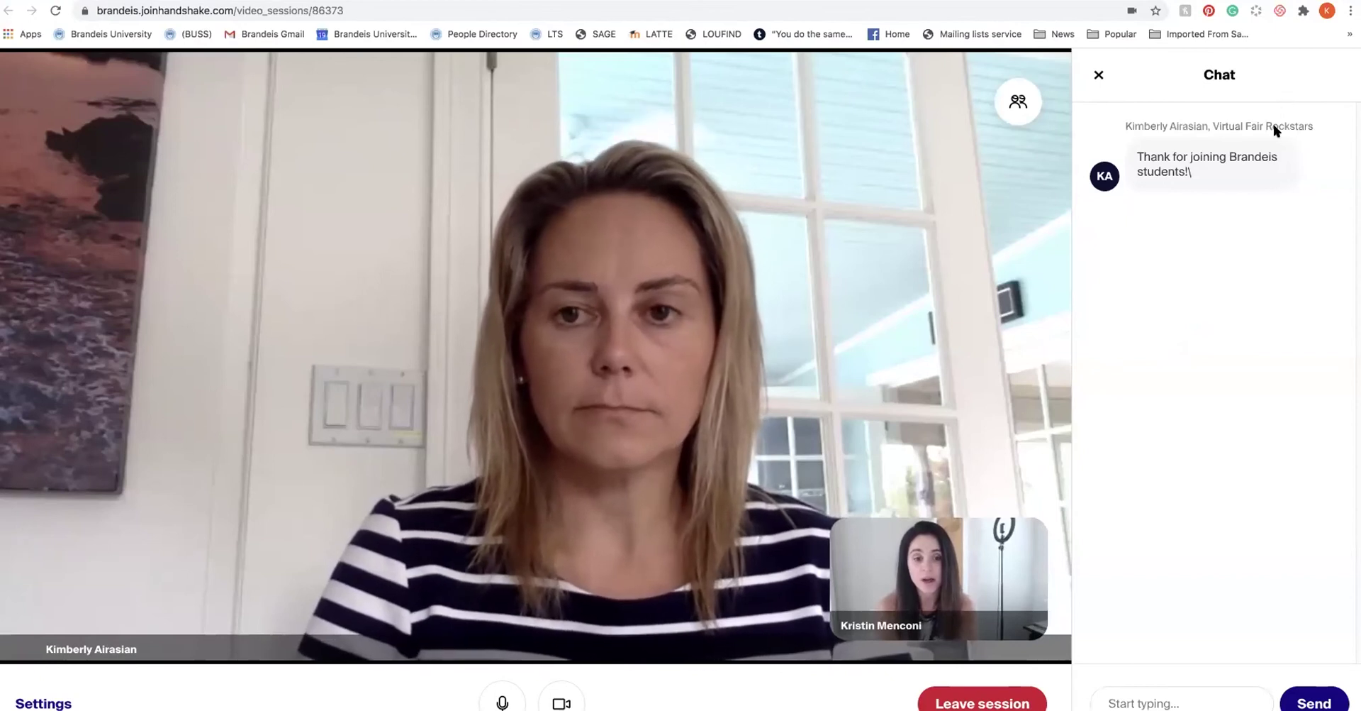
left_click(1164, 698)
type("Hi my name is Kristin")
key("Return")
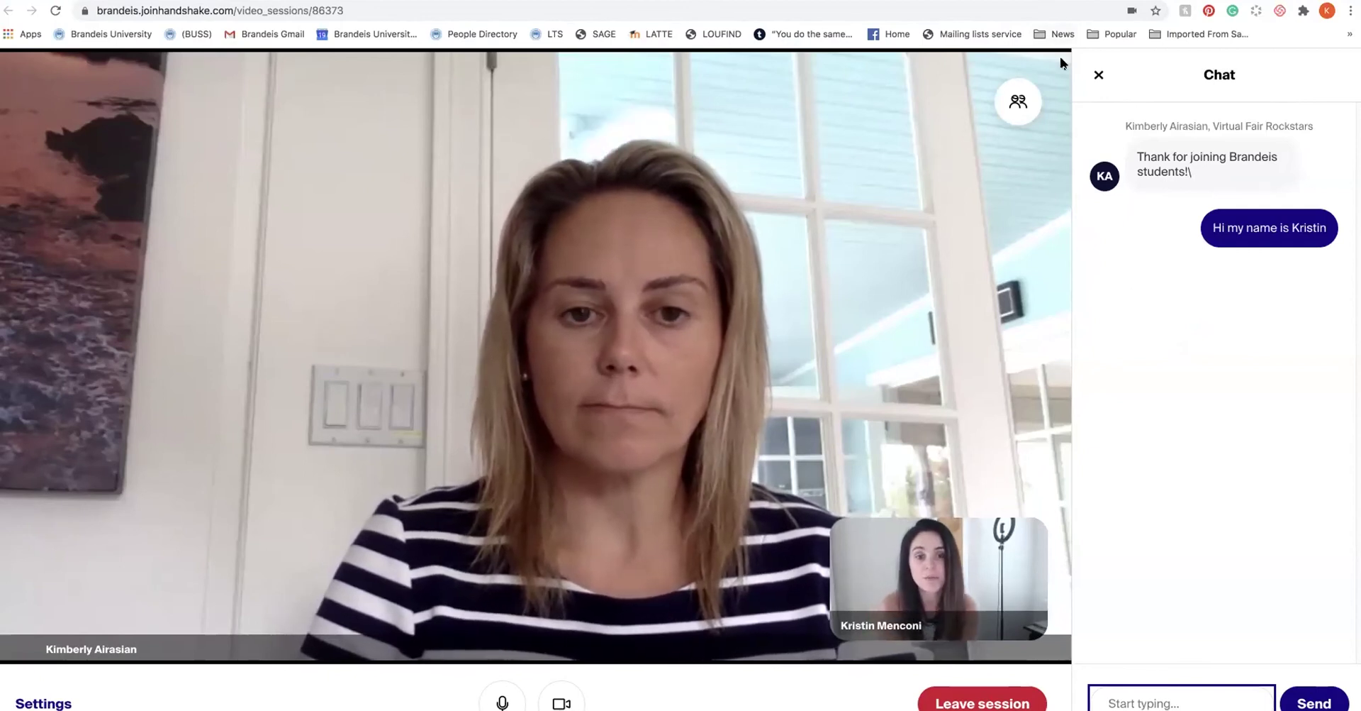
left_click(1098, 75)
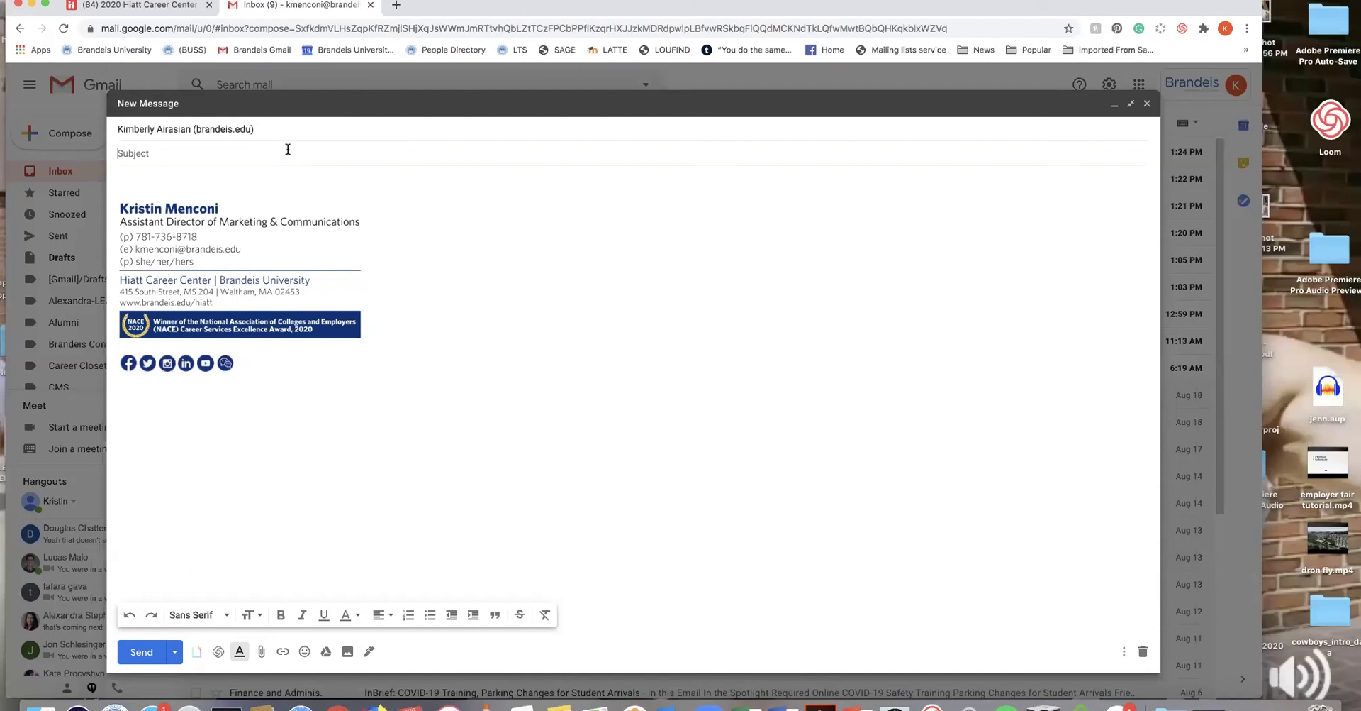
Start the follow-up email's subject line with 'Brandeis Care', then correct it with a backspace
type("Brandeis ")
type("Care")
key("BackSpace")
key("BackSpace")
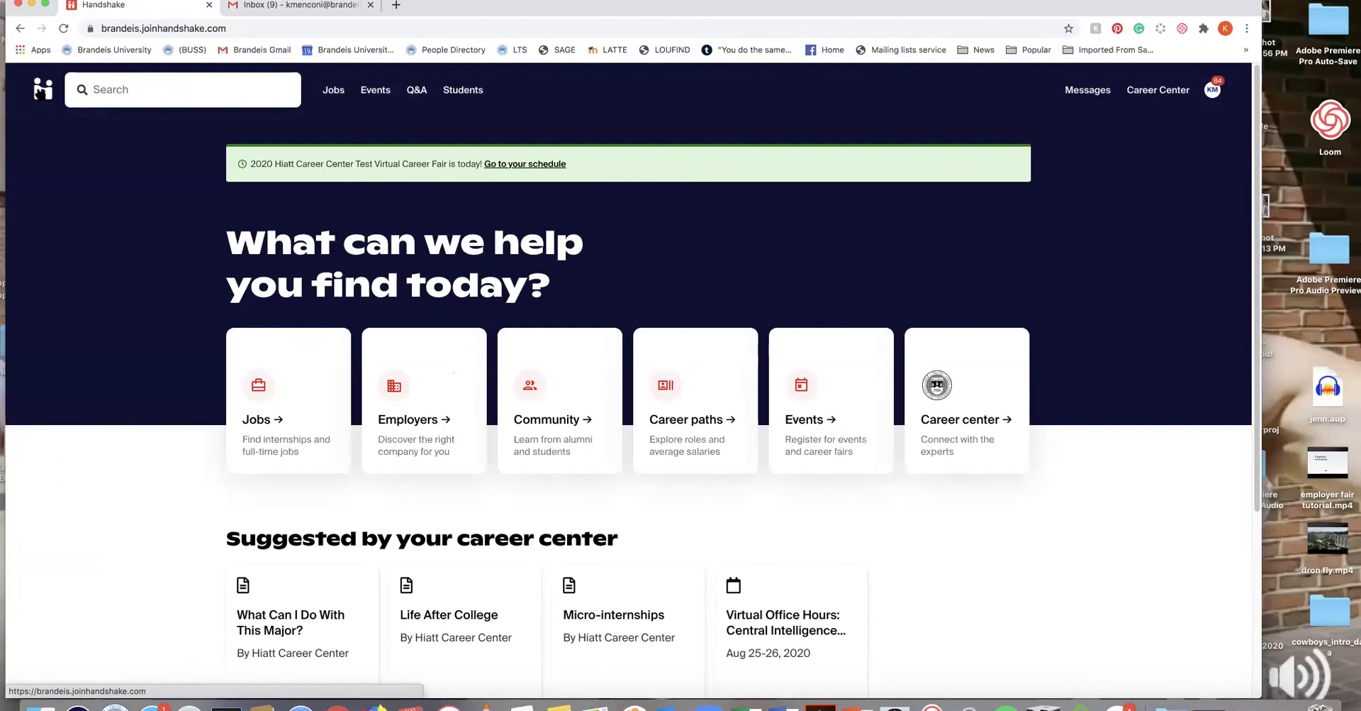
Go to Handshake Events to view the Hiatt and Business, Consulting & Finance career fairs
left_click(806, 411)
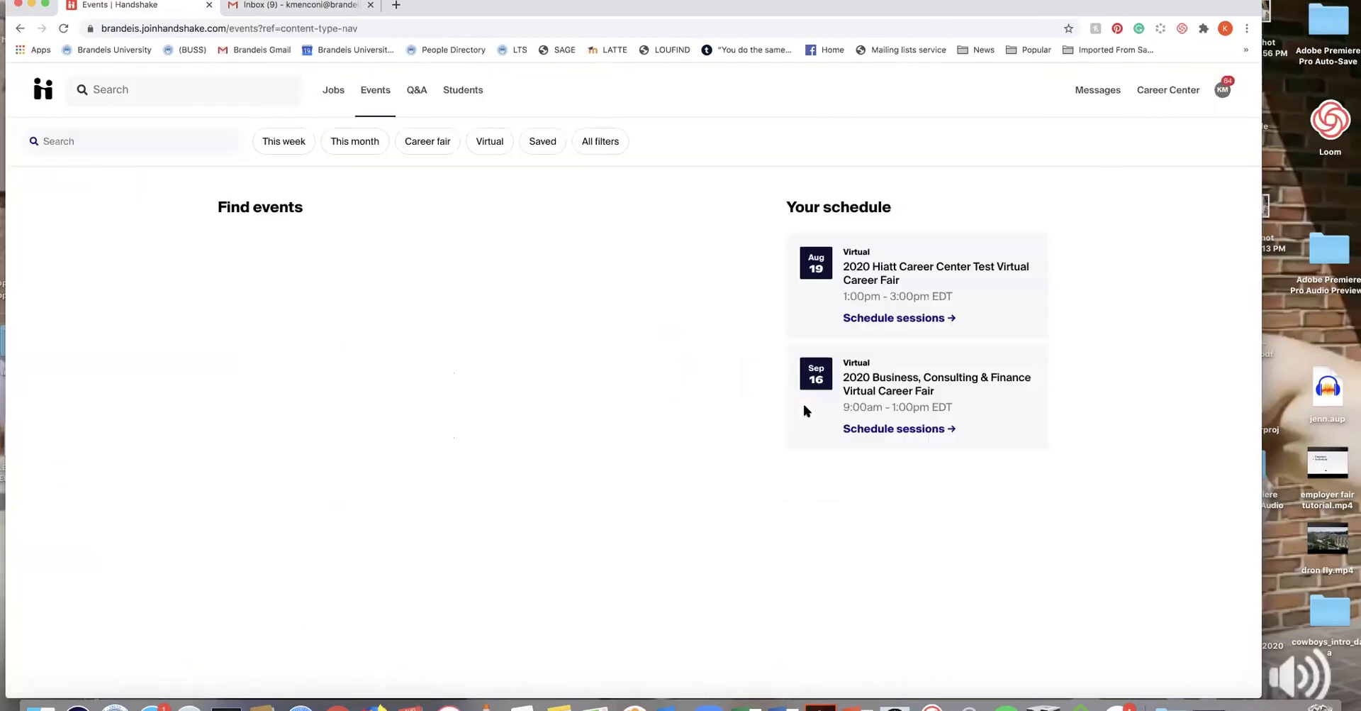